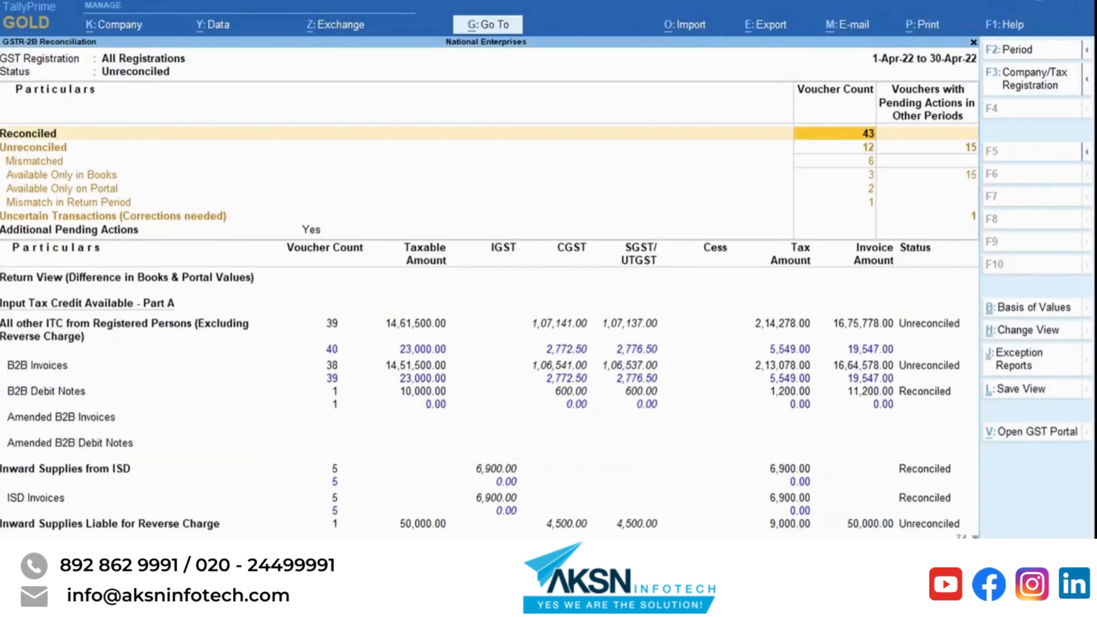
# Review the party-wise summary of B2B Invoices and return to the GSTR-2B Reconciliation report
pyautogui.press('Down')
pyautogui.press('Down')
pyautogui.press('Down')
pyautogui.press('Down')
pyautogui.press('Down')
pyautogui.press('Down')
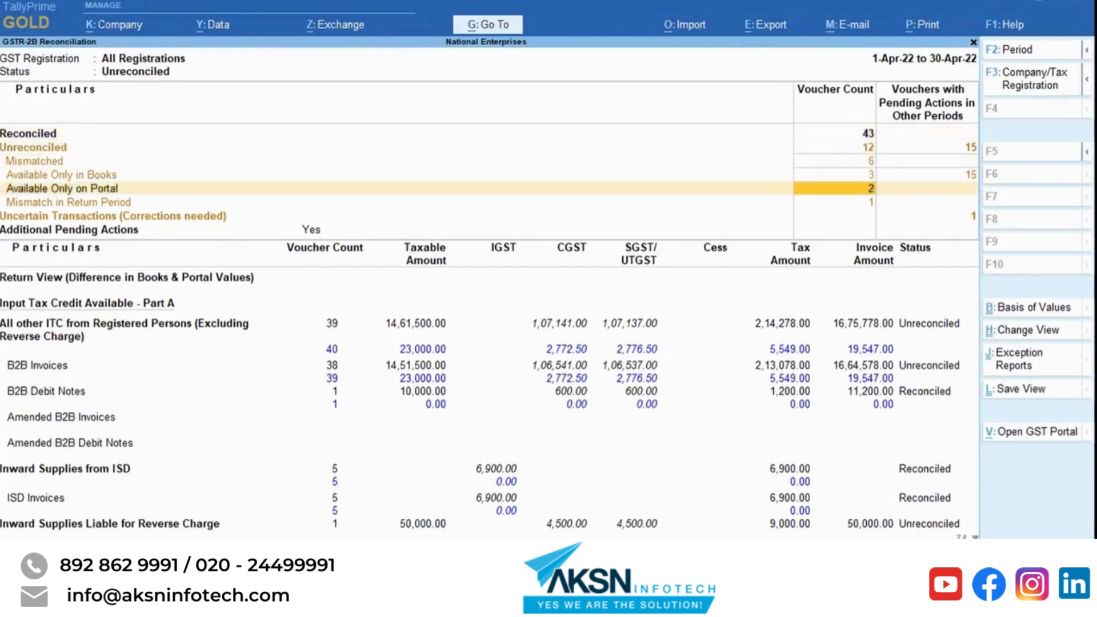
pyautogui.press('Down')
pyautogui.press('Down')
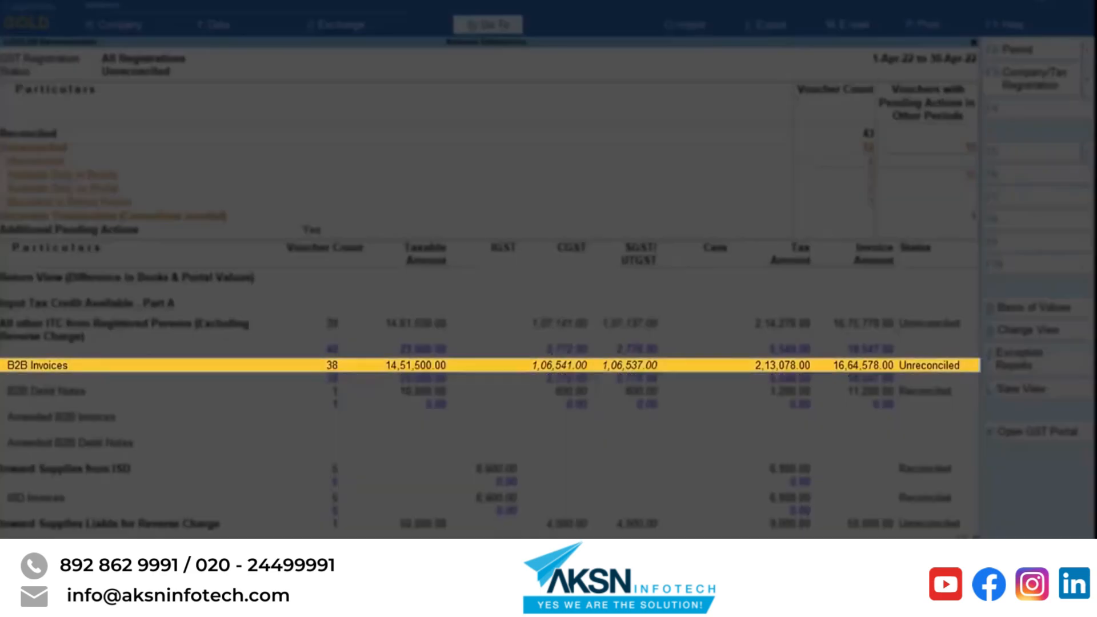
pyautogui.press('Return')
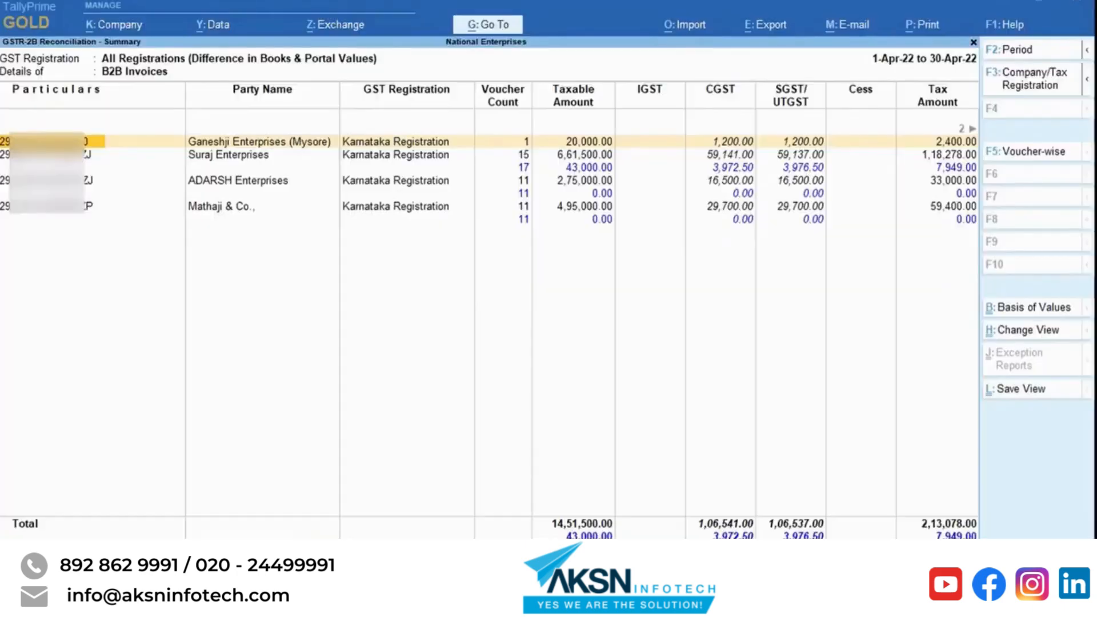
pyautogui.press('Down')
pyautogui.press('Down')
pyautogui.press('Down')
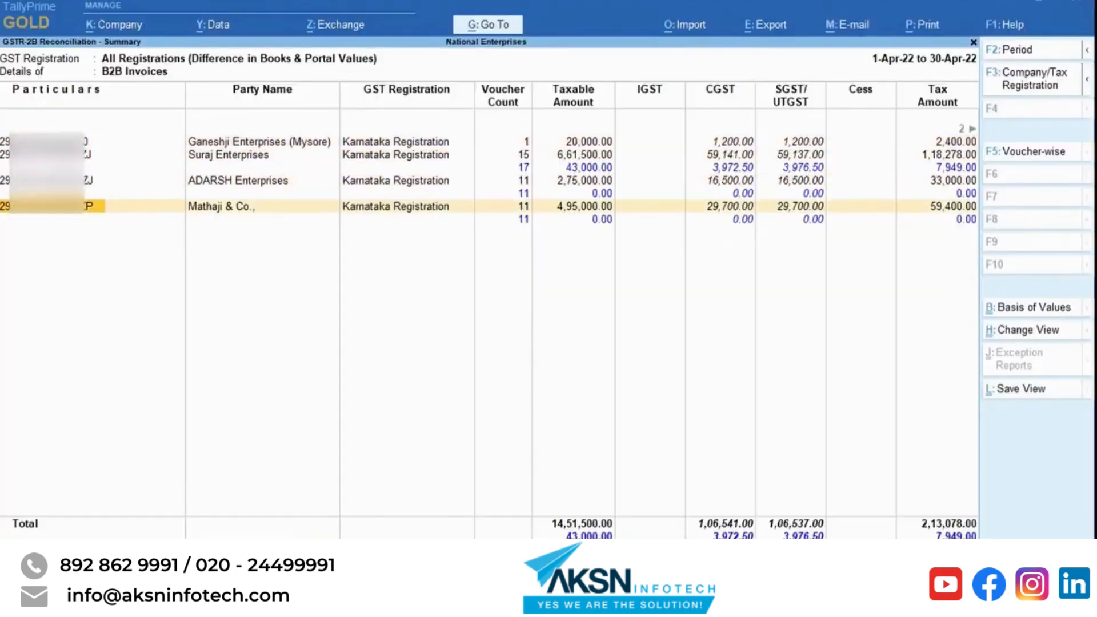
pyautogui.press('Escape')
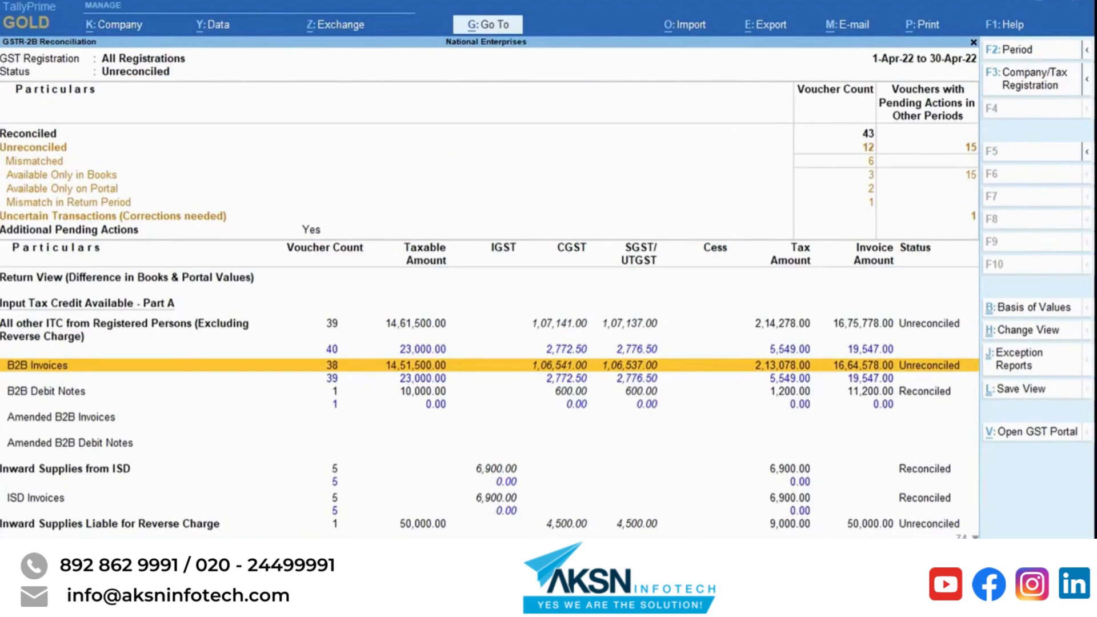
# Drill down from All other ITC from Registered Persons to the party-wise B2B Invoices and examine the columns
pyautogui.press('Up')
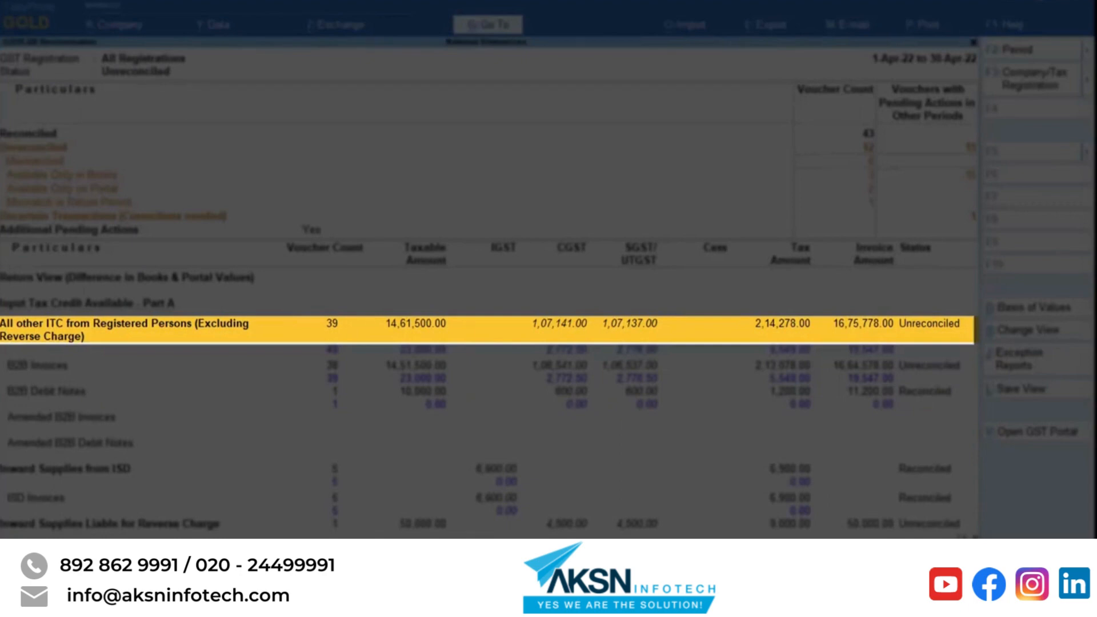
pyautogui.press('Return')
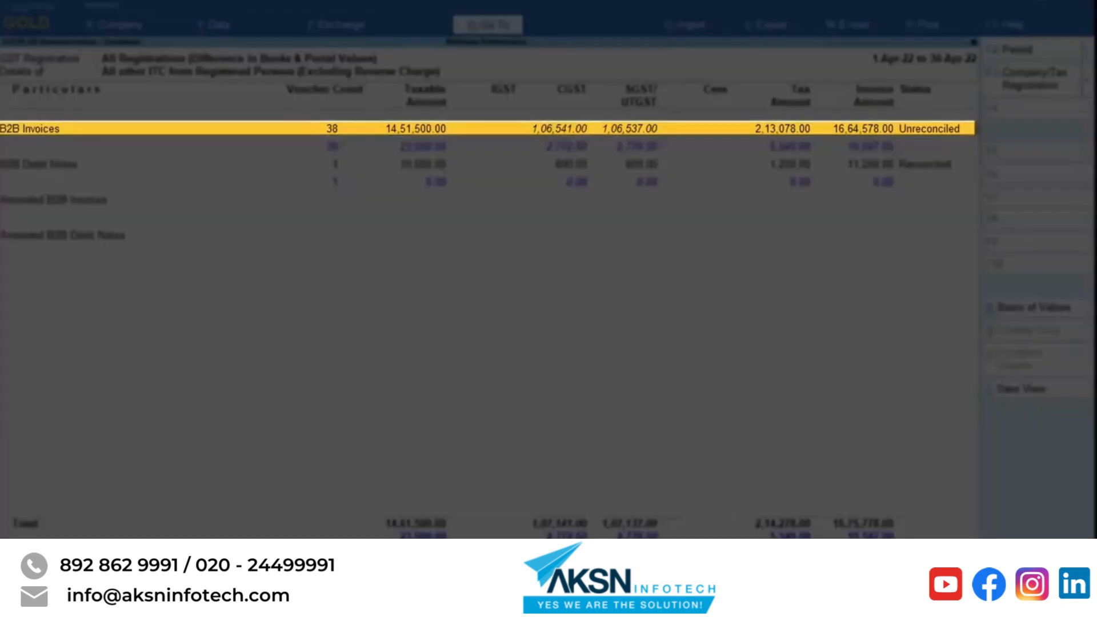
pyautogui.press('Return')
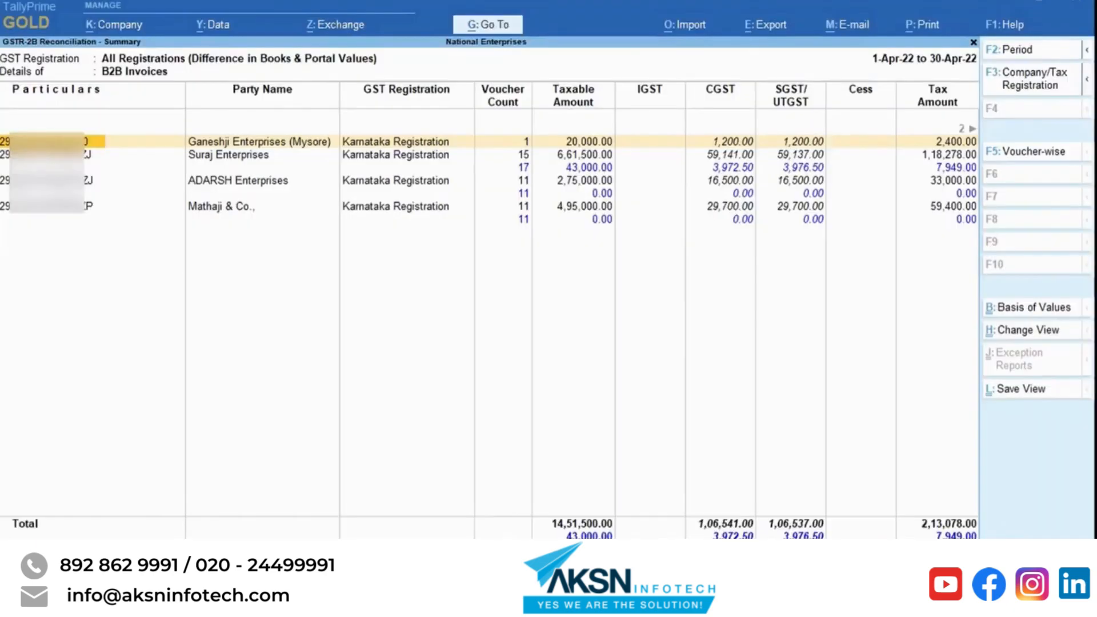
pyautogui.press('Right')
pyautogui.press('Right')
pyautogui.press('Right')
pyautogui.press('Right')
pyautogui.press('Right')
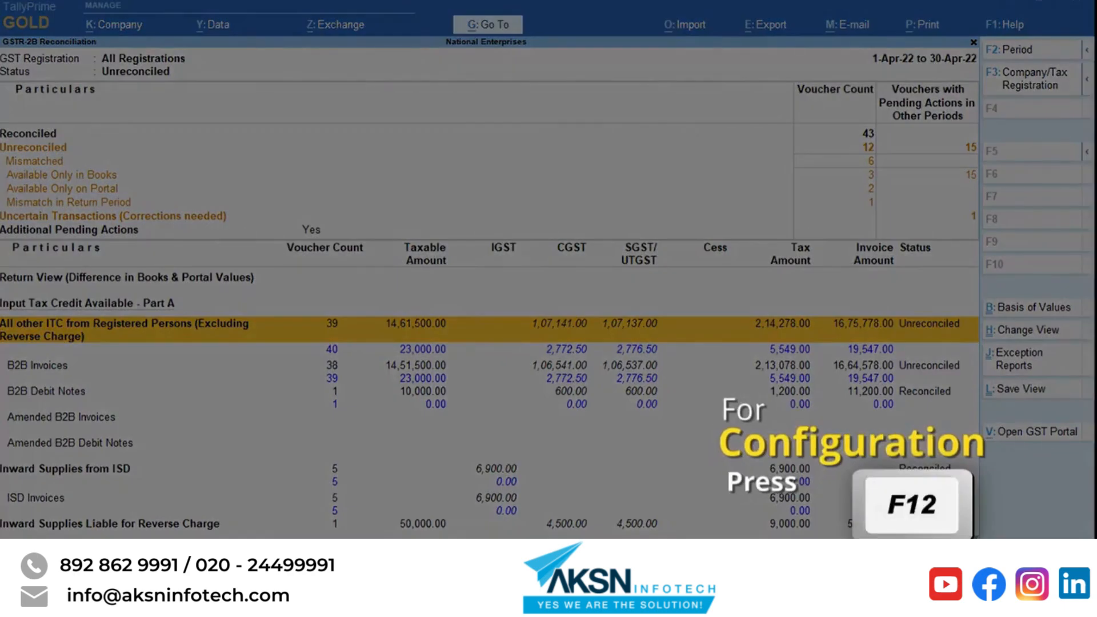
# In the GSTR-2B Reconciliation configuration, enable matching transactions by ignoring the difference in Books and Portal values
pyautogui.press('F12')
pyautogui.press('Down')
pyautogui.press('Down')
pyautogui.press('Down')
pyautogui.press('Down')
pyautogui.press('Down')
pyautogui.press('Down')
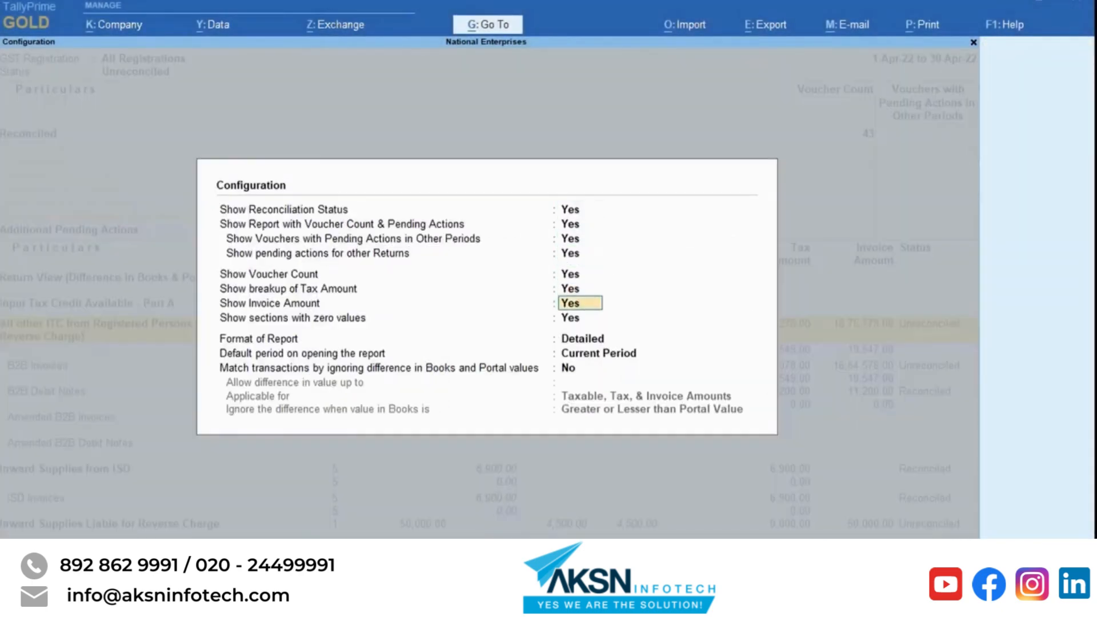
pyautogui.press('Down')
pyautogui.press('Down')
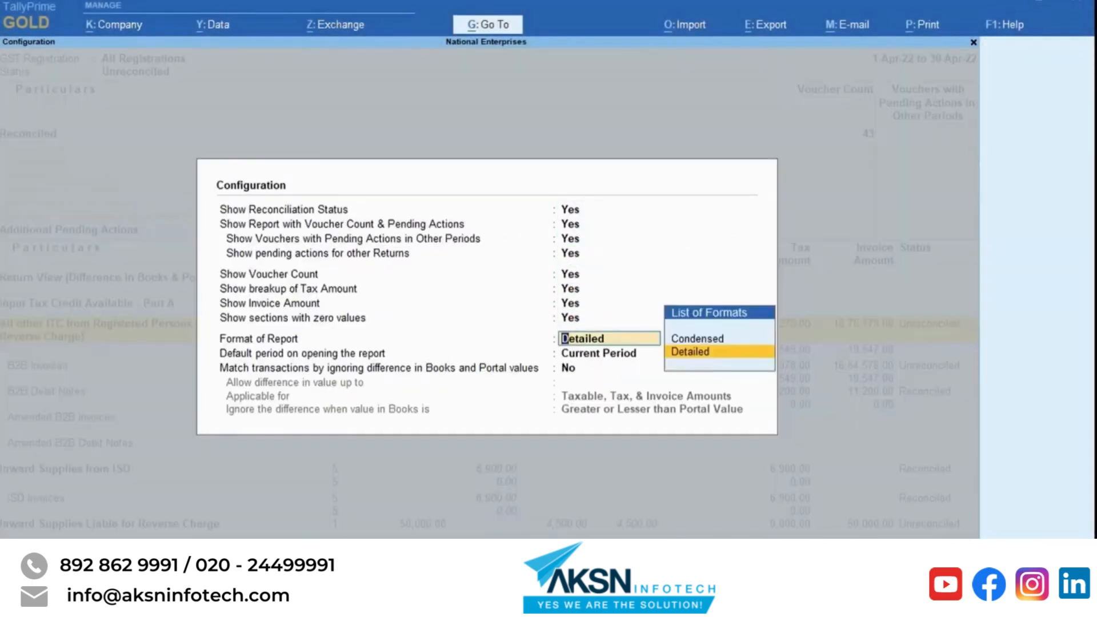
pyautogui.press('Return')
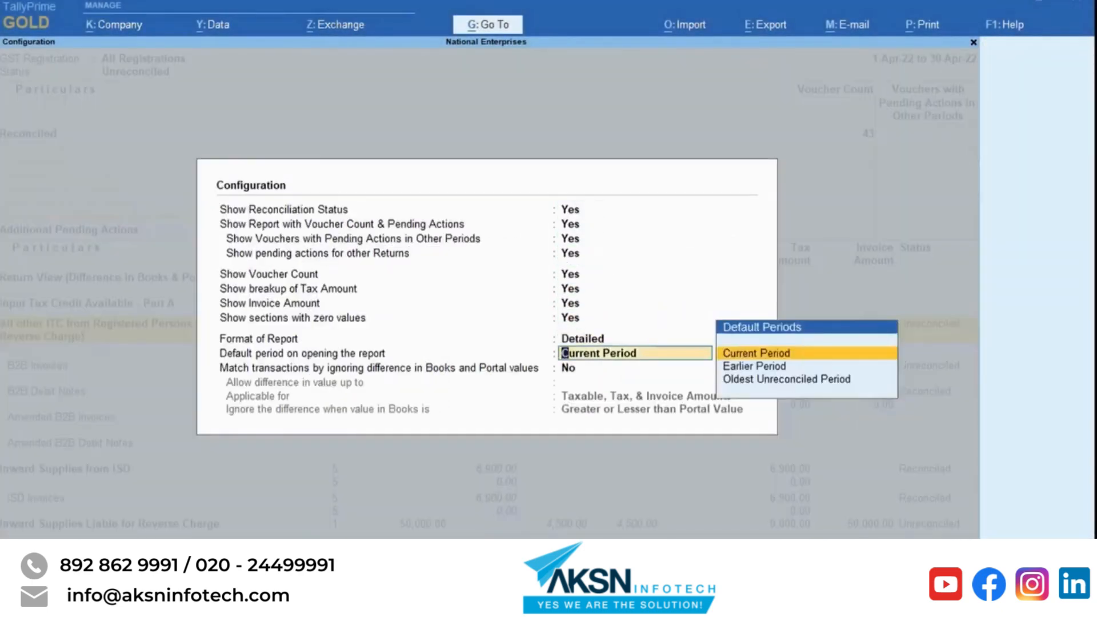
pyautogui.press('Return')
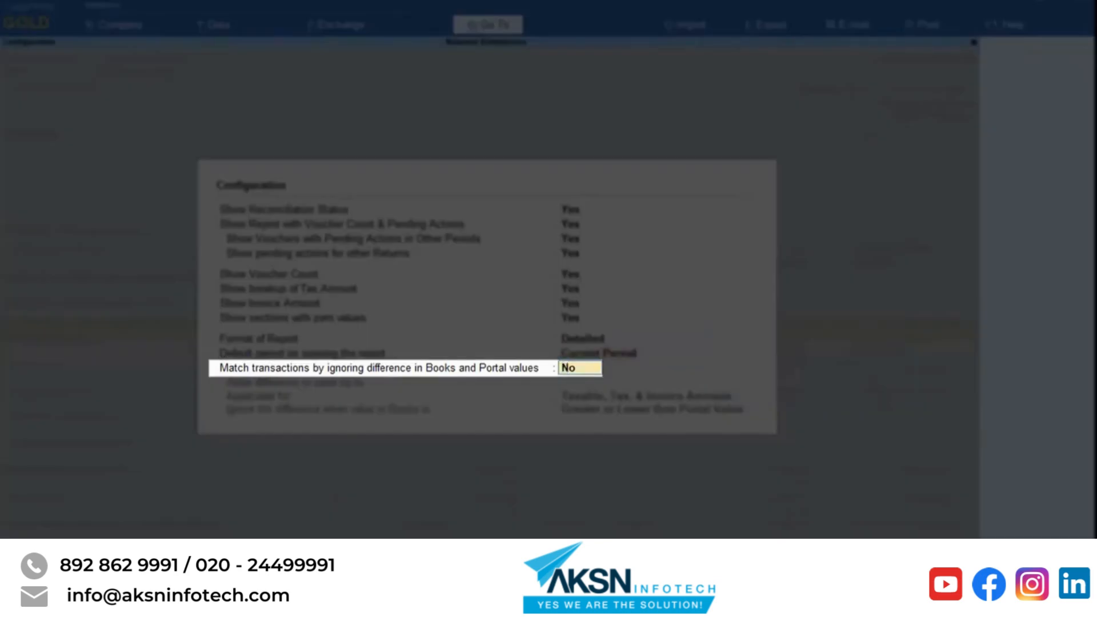
pyautogui.write('Yes')
pyautogui.press('Return')
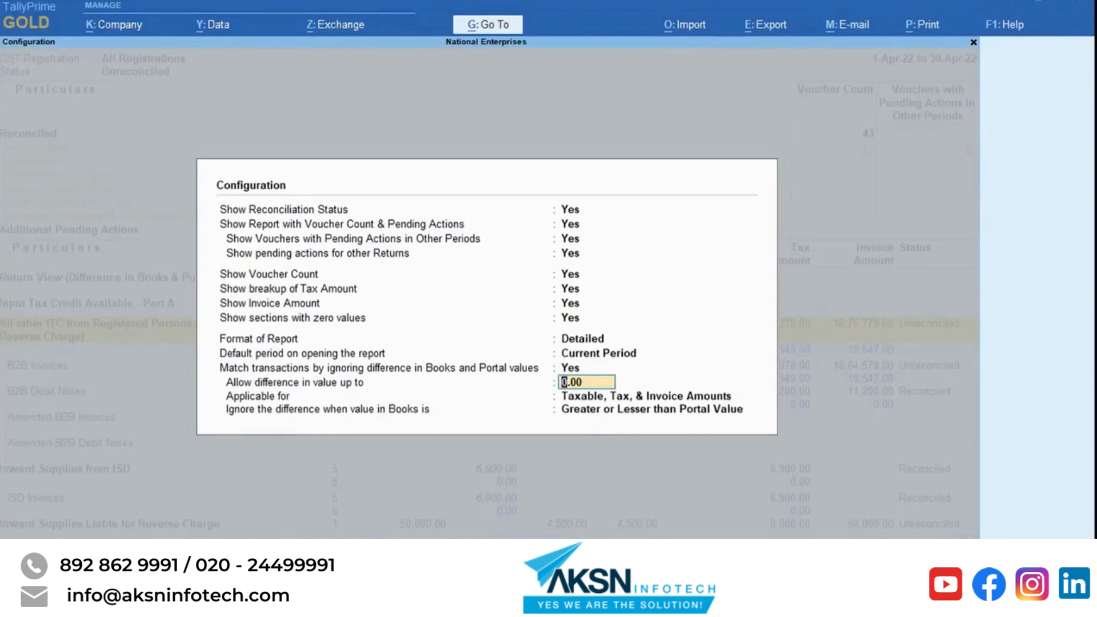
# Allow a value difference up to 2, ignored when the Books value is Greater or Lesser than Portal Value, and save the configuration
pyautogui.write('2')
pyautogui.press('Return')
pyautogui.press('Return')
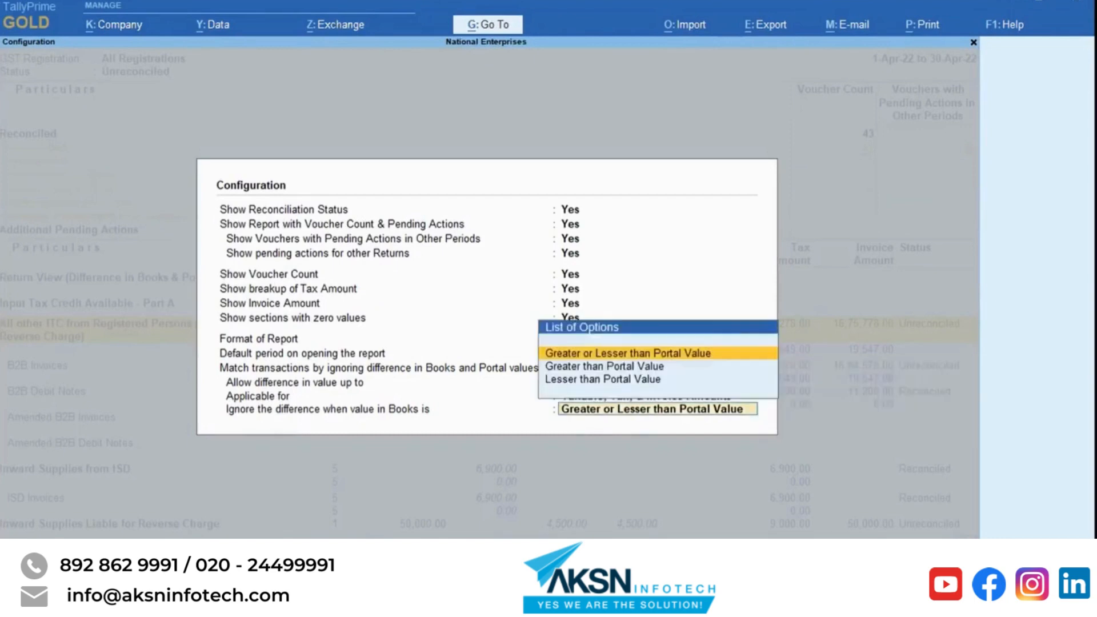
pyautogui.press('Return')
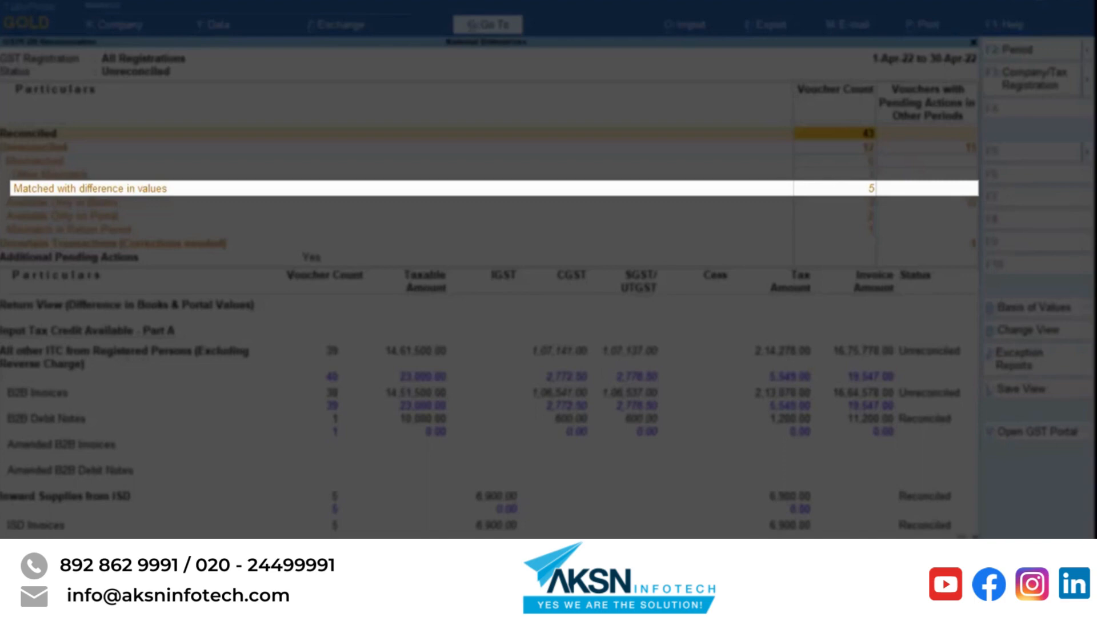
# Open the voucher register of the unreconciled transactions matched with difference in values
pyautogui.press('Down')
pyautogui.press('Down')
pyautogui.press('Down')
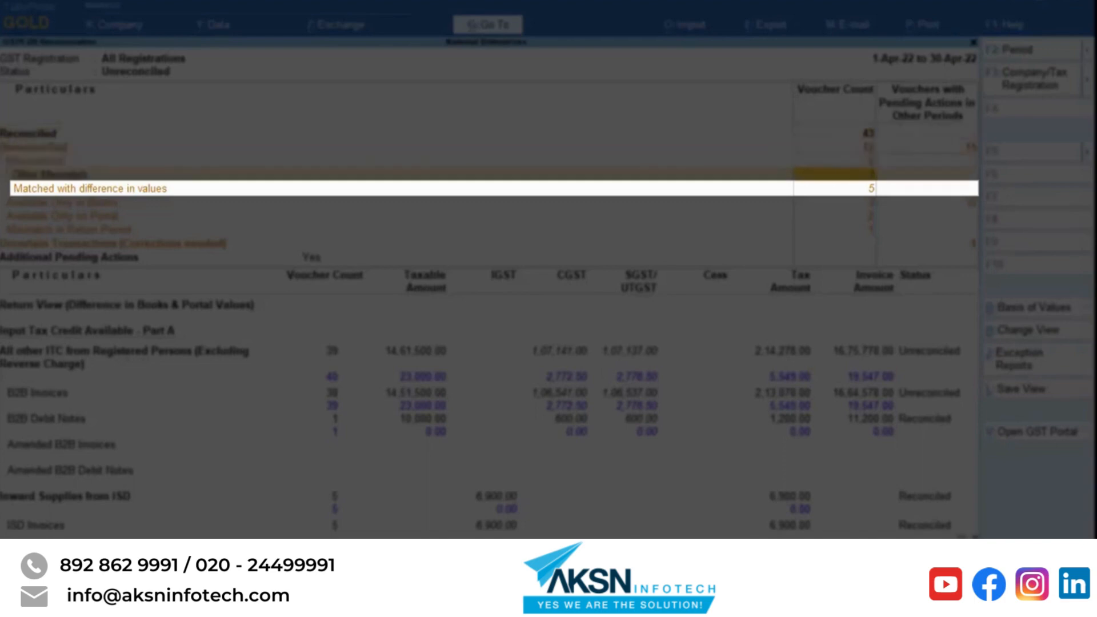
pyautogui.press('Down')
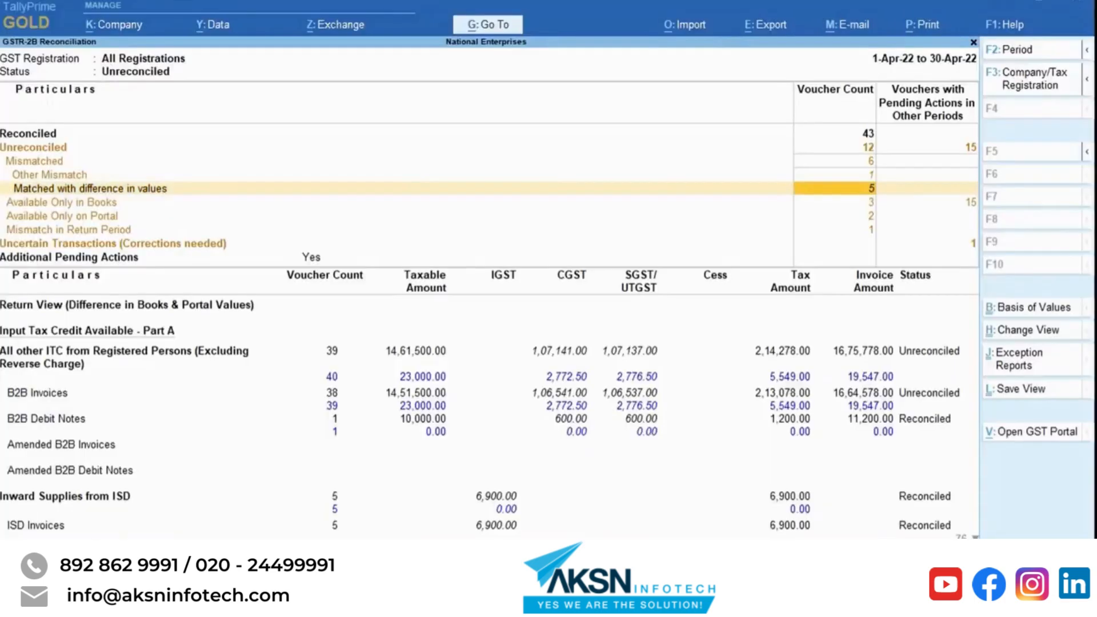
pyautogui.press('Return')
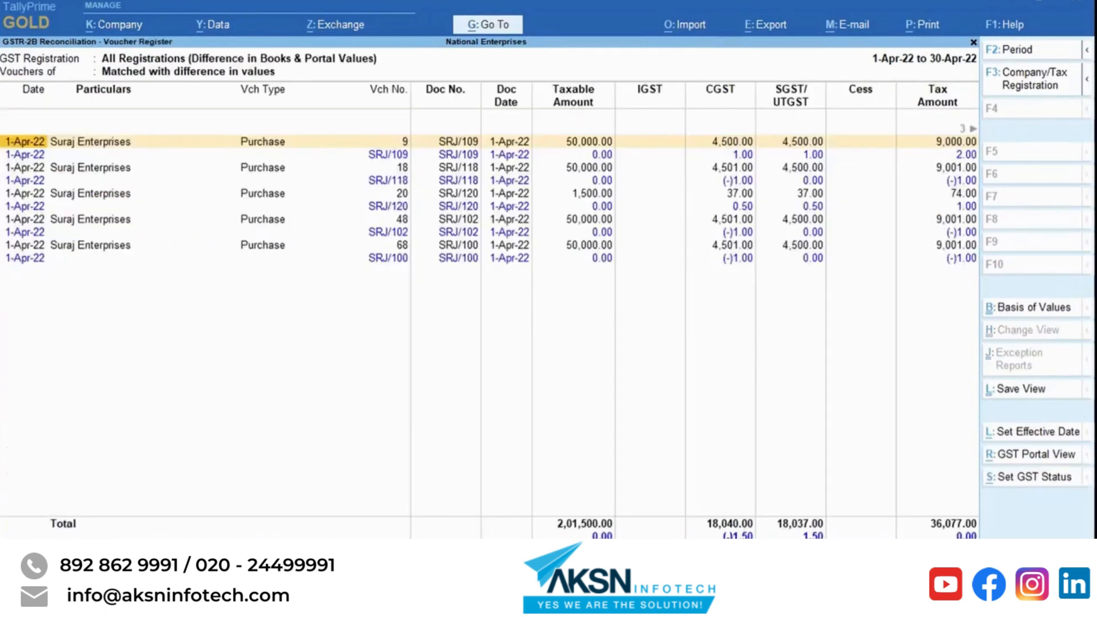
# Set the GST status of Suraj Enterprises' purchase voucher 18 (SRJ/118) to Reconciled
pyautogui.press('Down')
pyautogui.press('space')
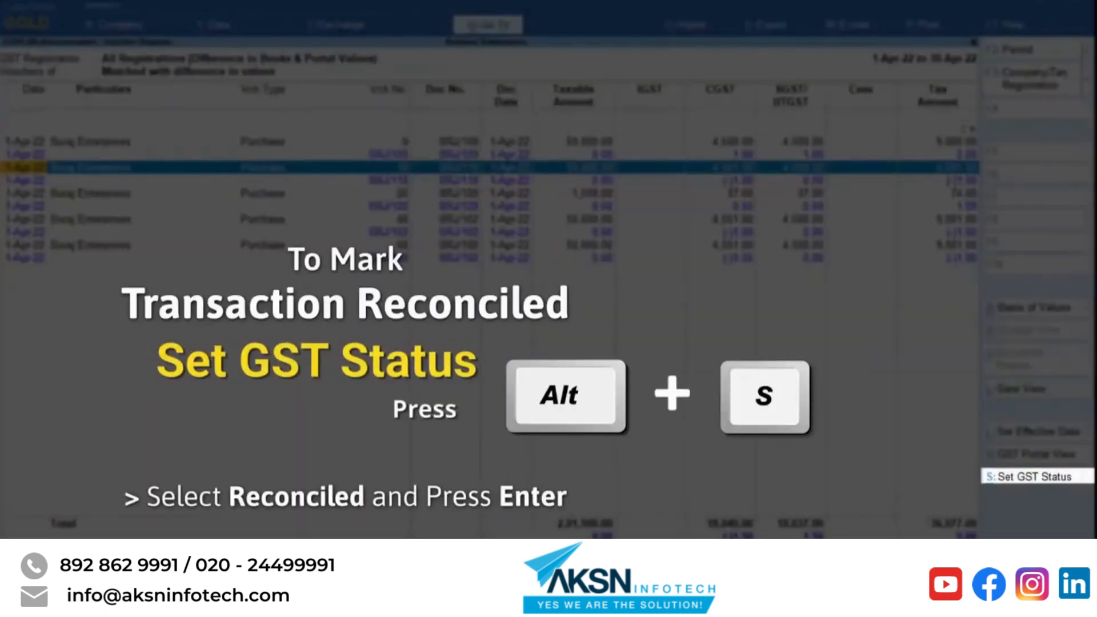
pyautogui.hotkey('alt', 's')
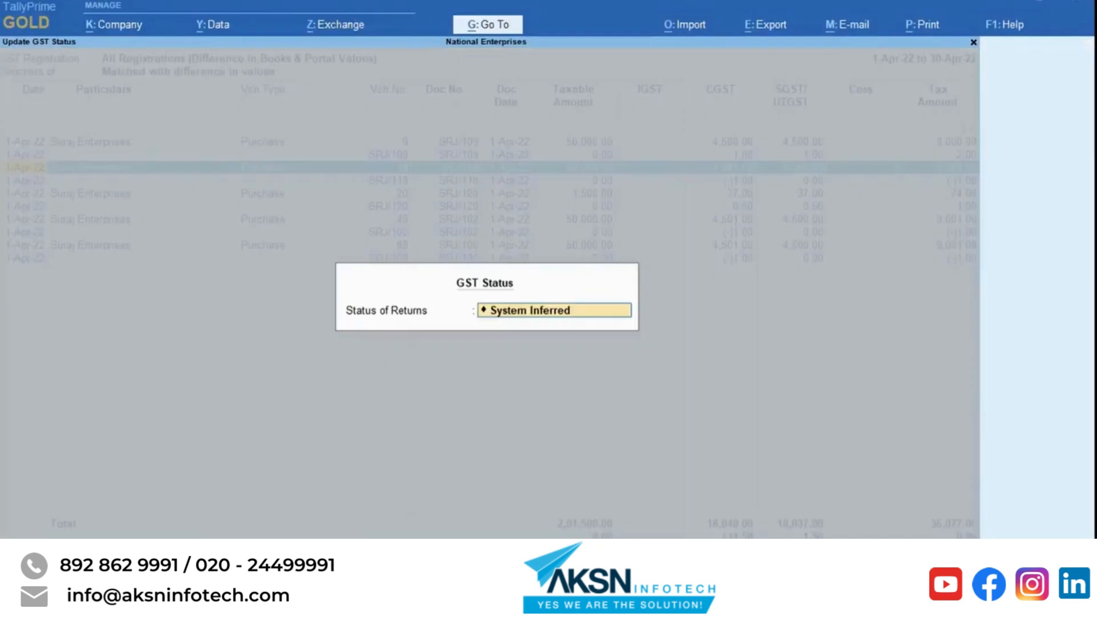
pyautogui.press('Down')
pyautogui.press('Down')
pyautogui.press('Down')
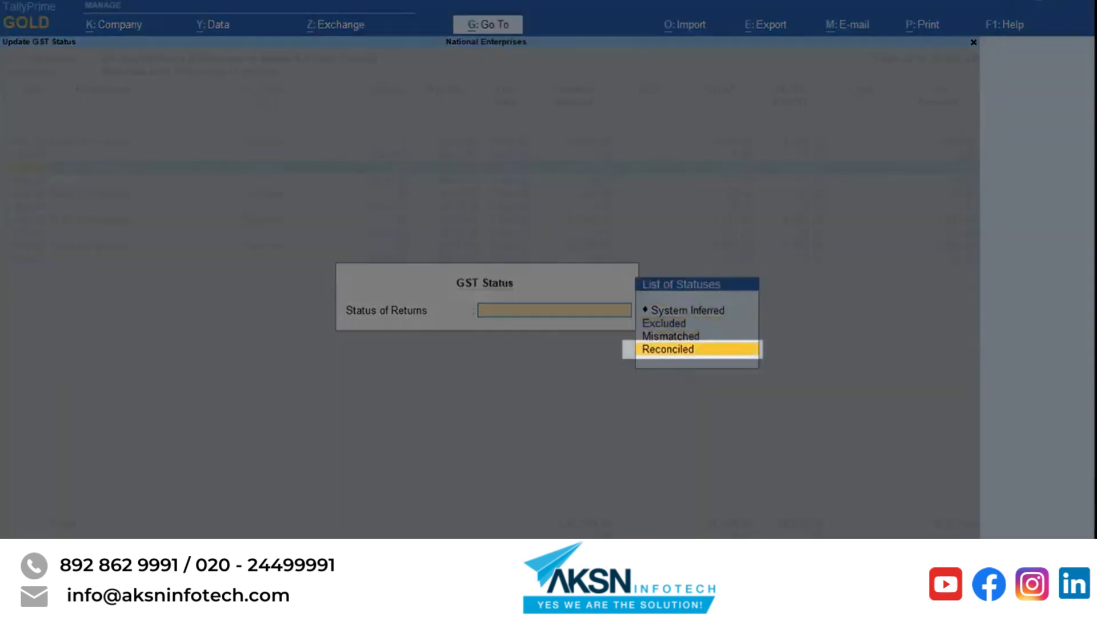
pyautogui.press('Return')
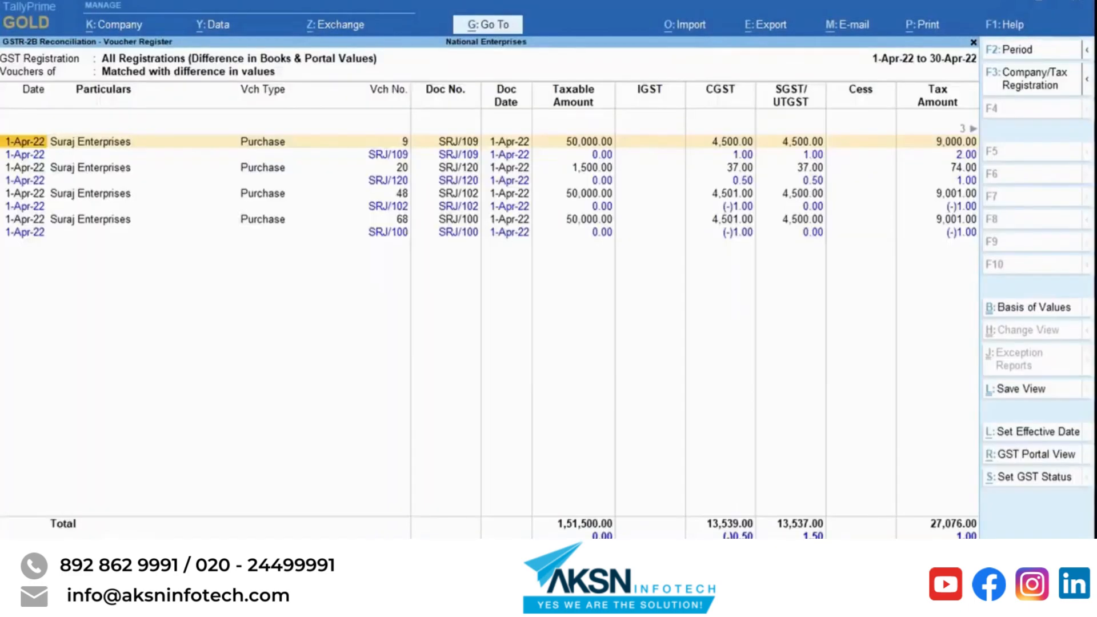
# Open Suraj Enterprises' voucher register from the B2B Invoices under All other ITC from Registered Persons
pyautogui.press('Escape')
pyautogui.press('Down')
pyautogui.press('Down')
pyautogui.press('Down')
pyautogui.press('Down')
pyautogui.press('Down')
pyautogui.press('Down')
pyautogui.press('Down')
pyautogui.press('Down')
pyautogui.press('Down')
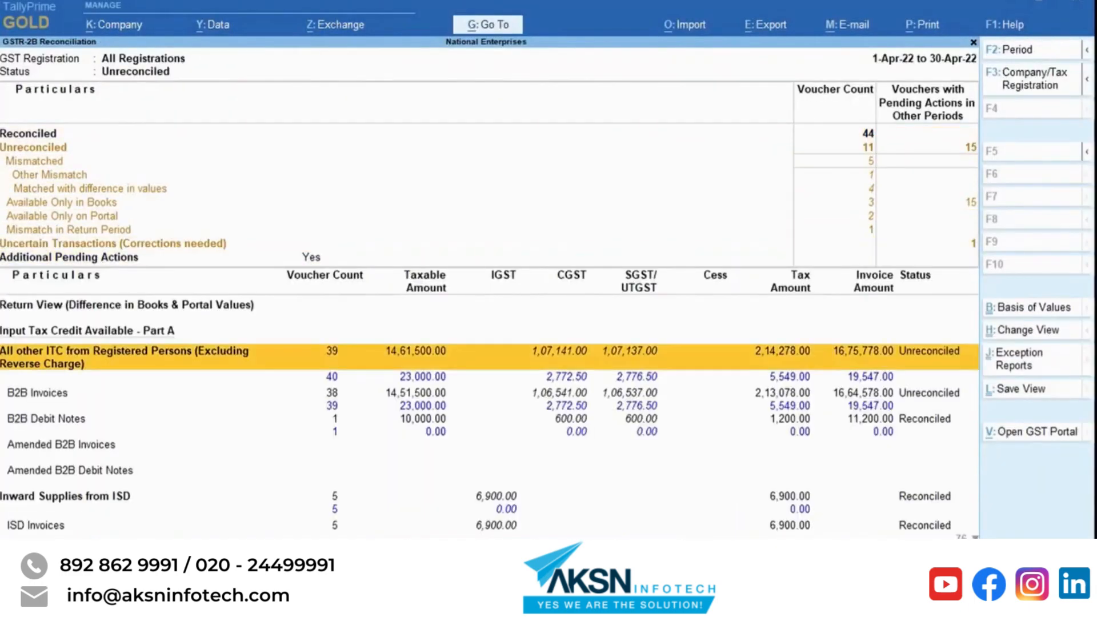
pyautogui.press('Return')
pyautogui.press('Return')
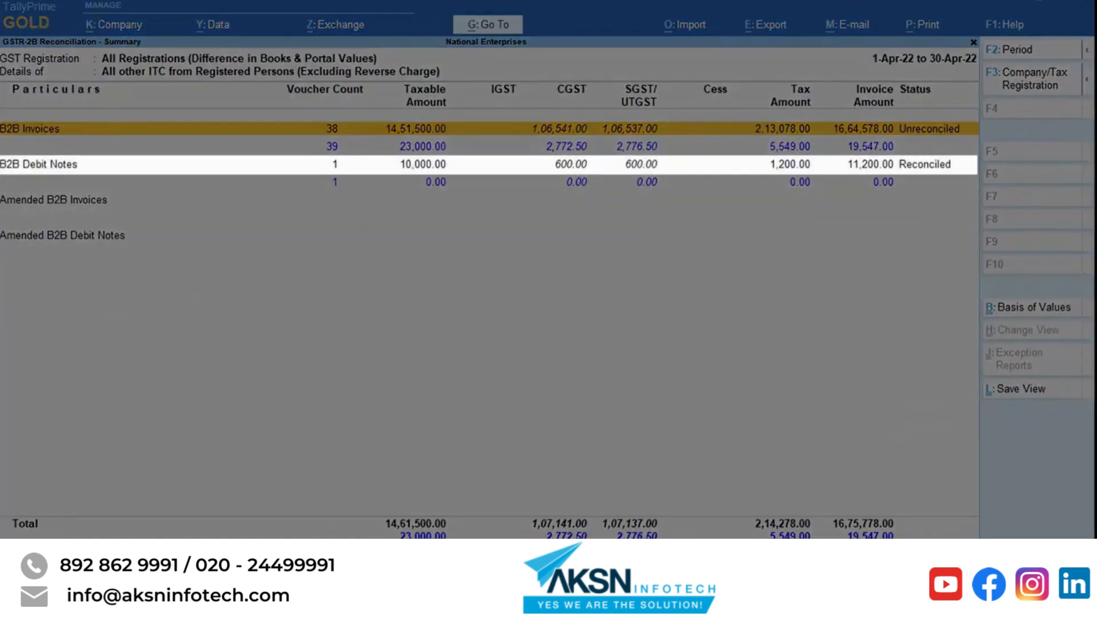
pyautogui.press('Return')
pyautogui.press('Down')
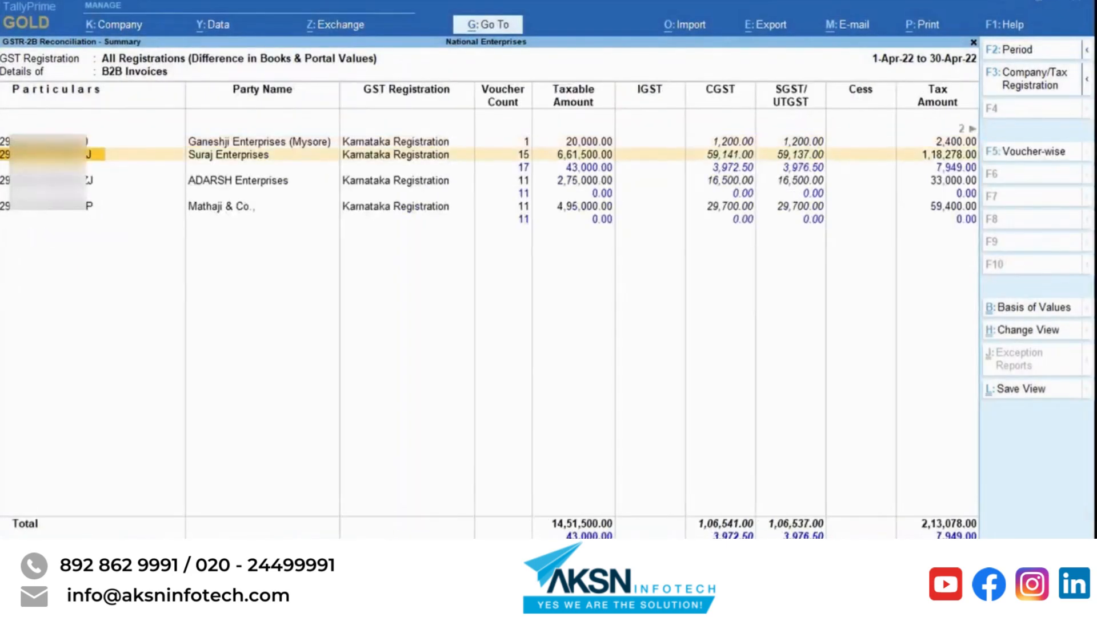
pyautogui.press('Return')
# Examine Suraj Enterprises' vouchers by reconciliation status, down to the Reconciled Manually section
pyautogui.press('Down')
pyautogui.press('Down')
pyautogui.press('Down')
pyautogui.press('Down')
pyautogui.press('Down')
pyautogui.press('Down')
pyautogui.press('Down')
pyautogui.press('Down')
pyautogui.press('Down')
pyautogui.press('Down')
pyautogui.press('Down')
pyautogui.press('Down')
pyautogui.press('Down')
pyautogui.press('Down')
pyautogui.press('Down')
pyautogui.press('Down')
pyautogui.press('Down')
pyautogui.press('Down')
pyautogui.press('Down')
pyautogui.press('Down')
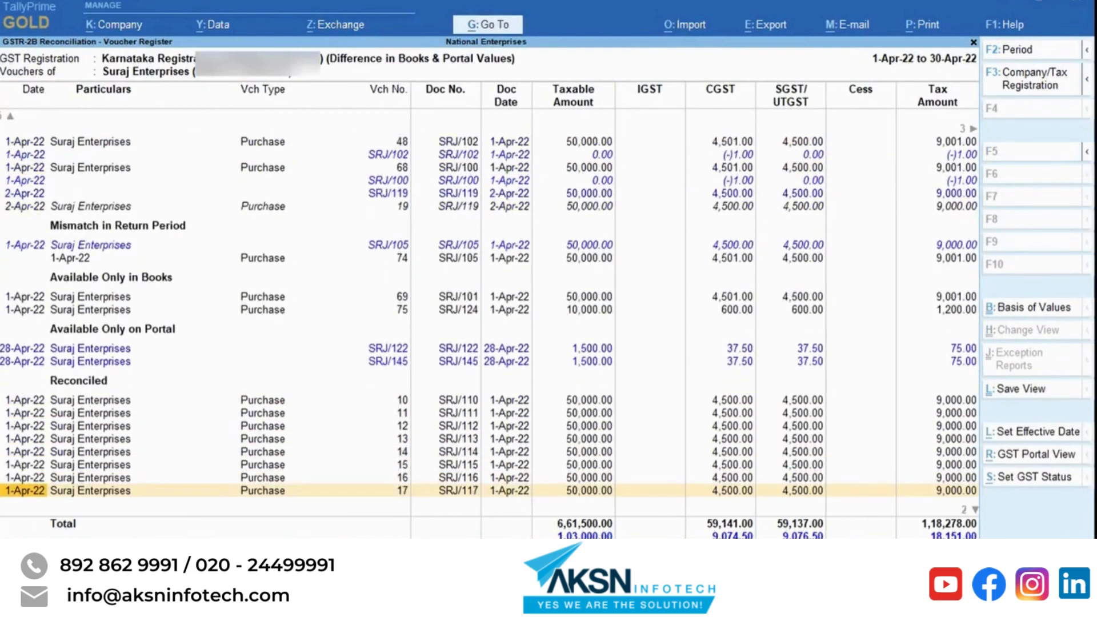
pyautogui.press('Down')
pyautogui.press('Right')
pyautogui.press('Right')
pyautogui.press('Right')
pyautogui.press('Right')
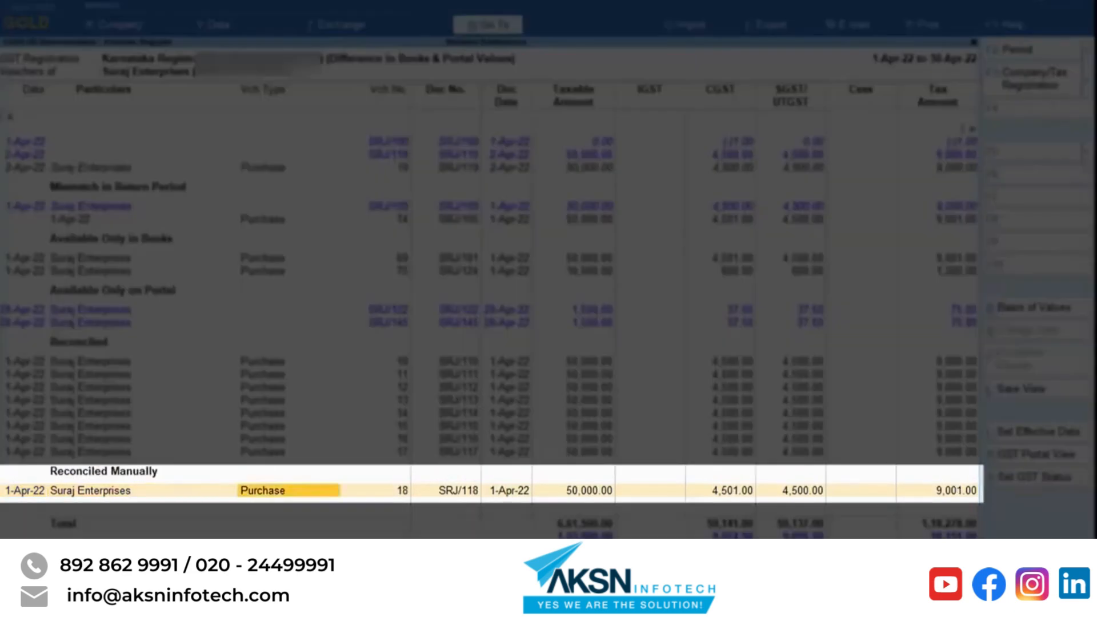
# Open Suraj Enterprises' mismatched purchase voucher 9 (SRJ/109) for alteration
pyautogui.press('Up')
pyautogui.press('Up')
pyautogui.press('Up')
pyautogui.press('Up')
pyautogui.press('Up')
pyautogui.press('Up')
pyautogui.press('Up')
pyautogui.press('Up')
pyautogui.press('Up')
pyautogui.press('Up')
pyautogui.press('Up')
pyautogui.press('Up')
pyautogui.press('Up')
pyautogui.press('Up')
pyautogui.press('Up')
pyautogui.press('Up')
pyautogui.press('Up')
pyautogui.press('Up')
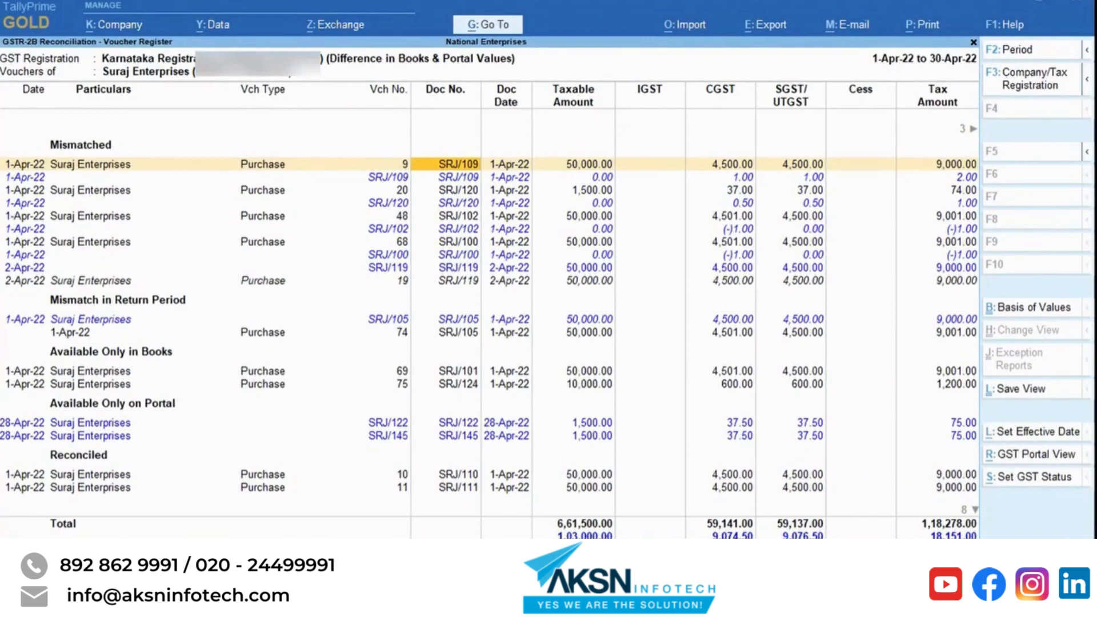
pyautogui.press('Return')
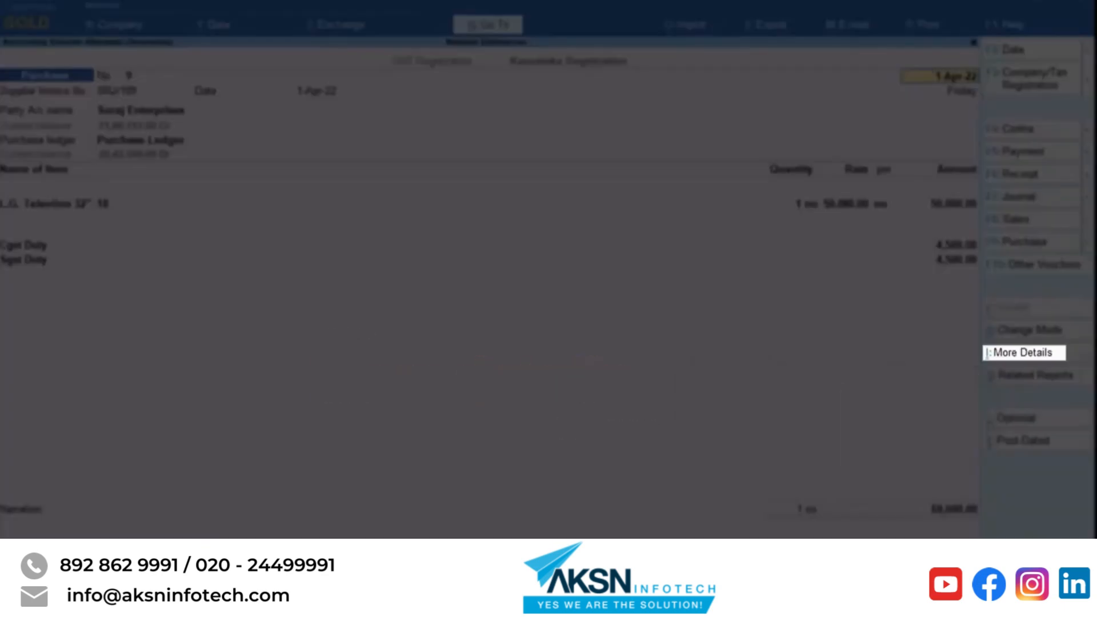
# Search the voucher's additional details for "Stat" and open its GST Status details
pyautogui.hotkey('ctrl', 'i')
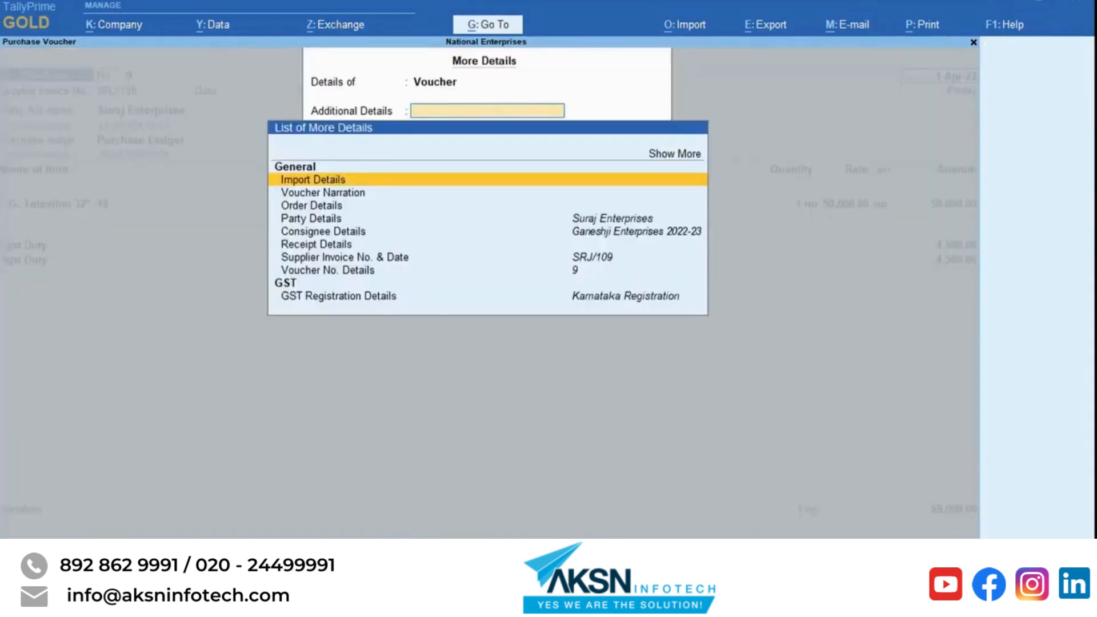
pyautogui.write('Stat')
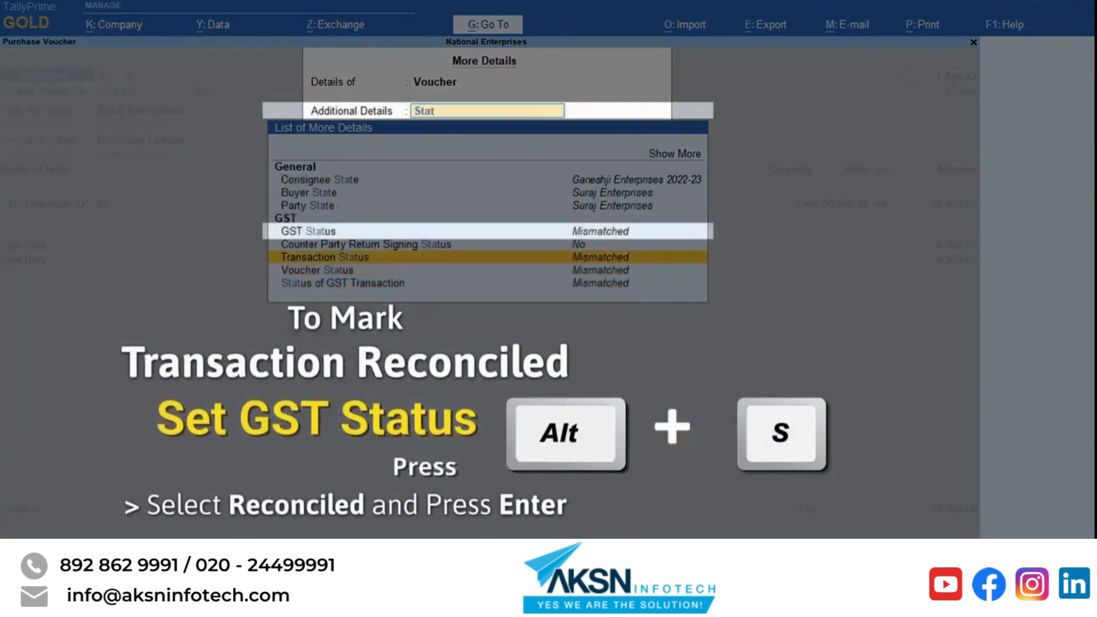
pyautogui.press('Up')
pyautogui.press('Up')
pyautogui.press('Return')
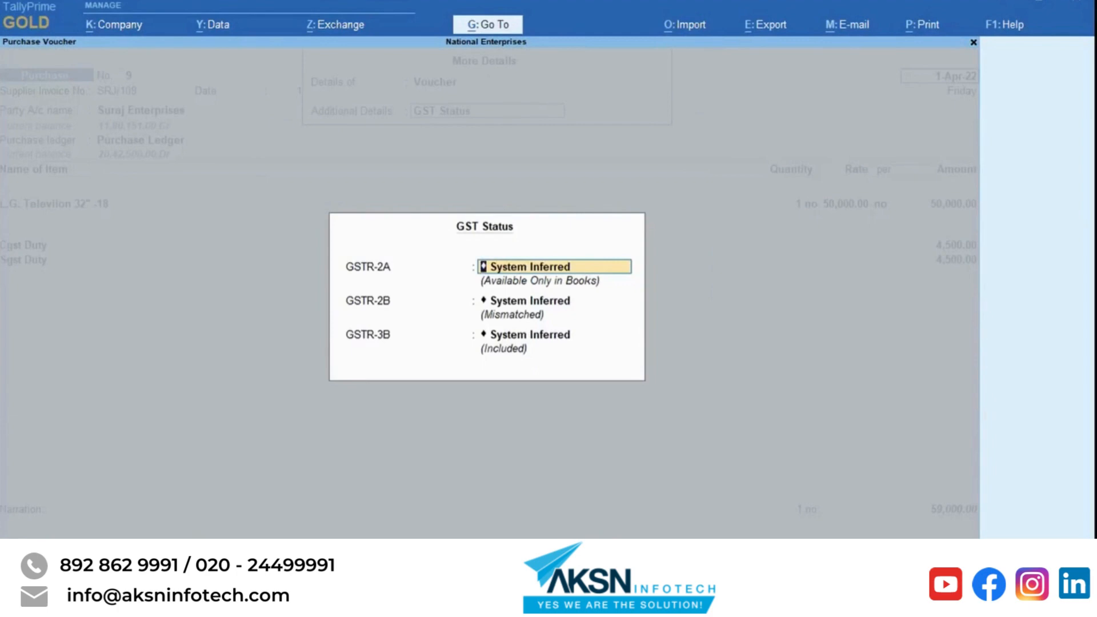
# Set the voucher's GSTR-2A status to Reconciled
pyautogui.press('space')
pyautogui.press('Down')
pyautogui.press('Down')
pyautogui.press('Down')
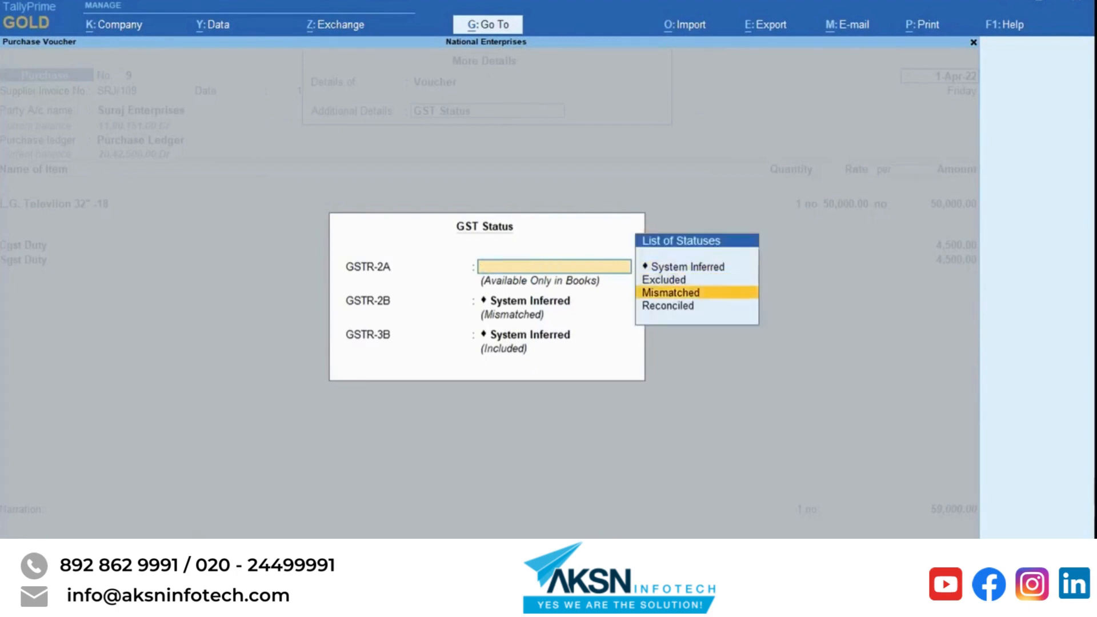
pyautogui.press('Down')
pyautogui.press('Return')
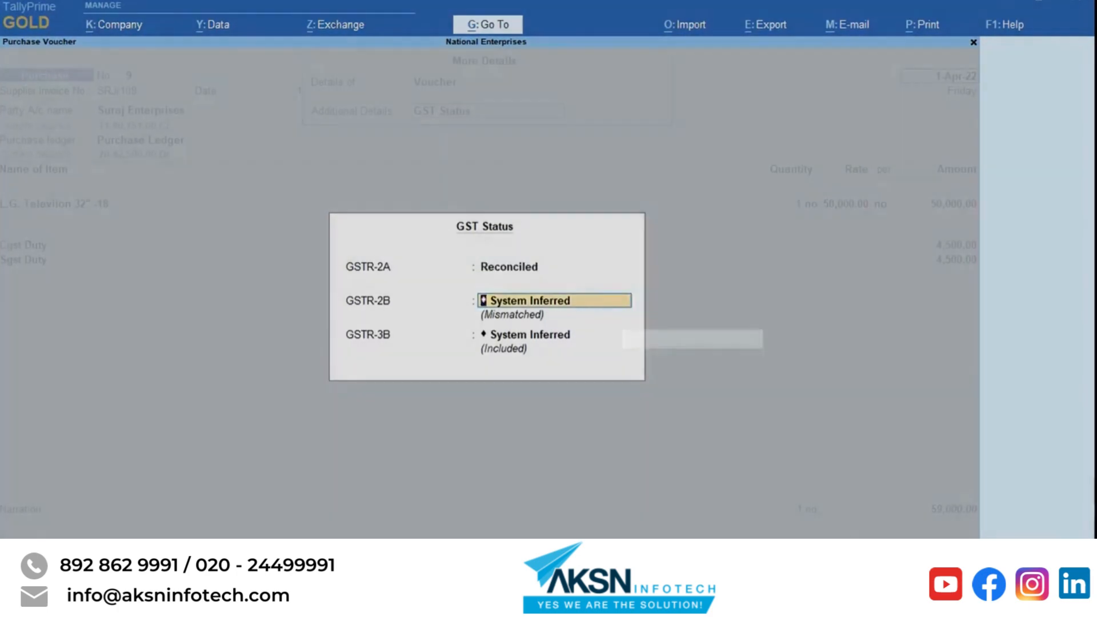
# Set the voucher's GSTR-2B status to Reconciled and save the voucher
pyautogui.press('space')
pyautogui.press('Down')
pyautogui.press('Down')
pyautogui.press('Down')
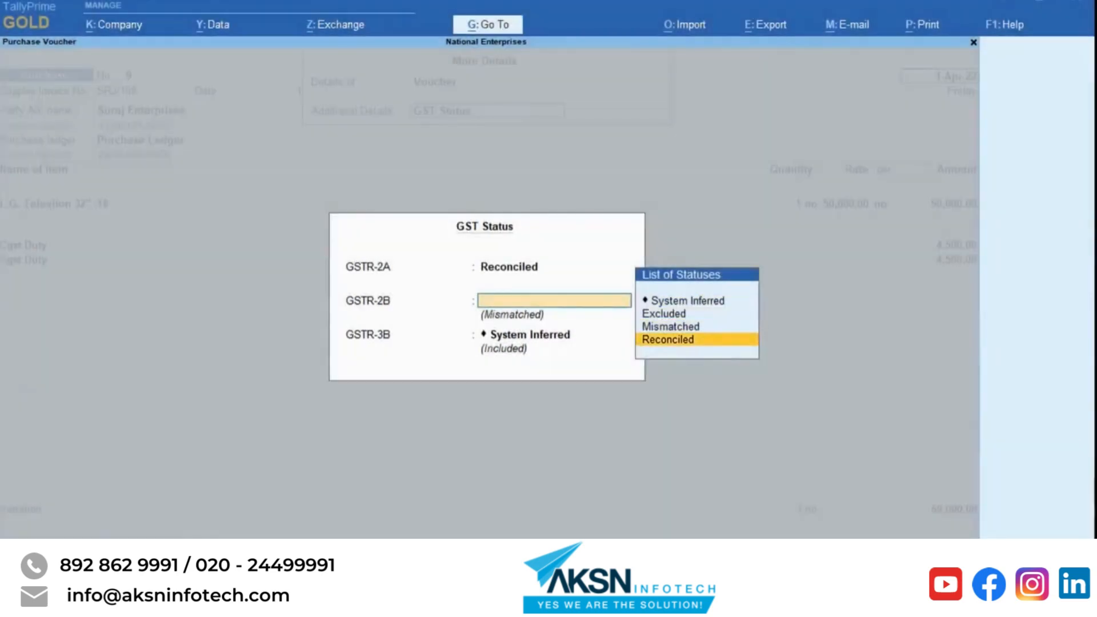
pyautogui.press('Return')
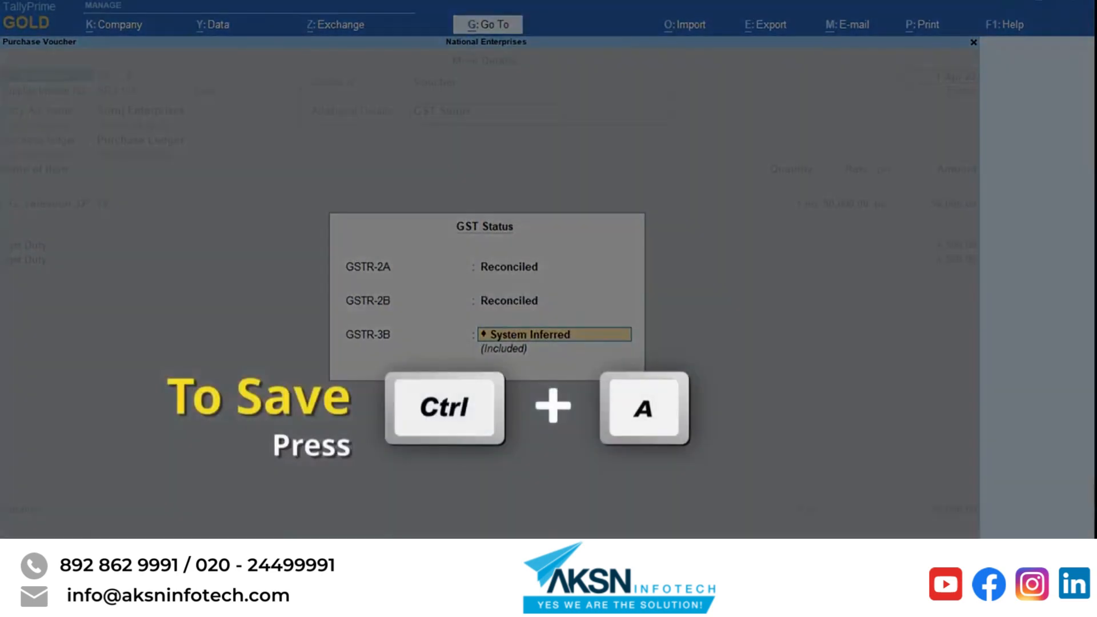
pyautogui.hotkey('ctrl', 'a')
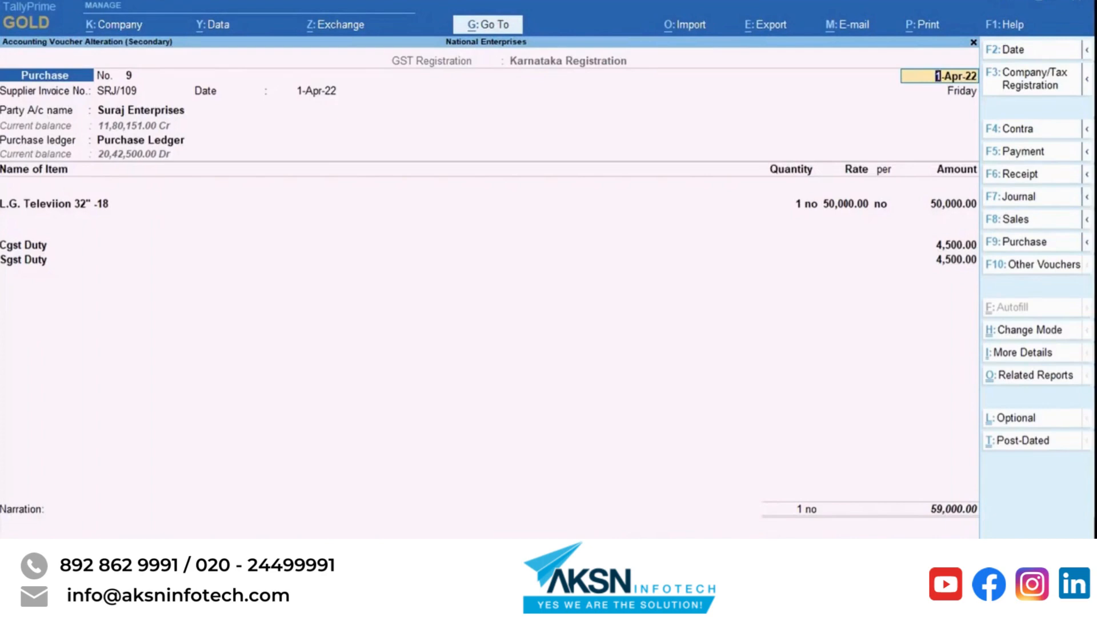
pyautogui.hotkey('ctrl', 'a')
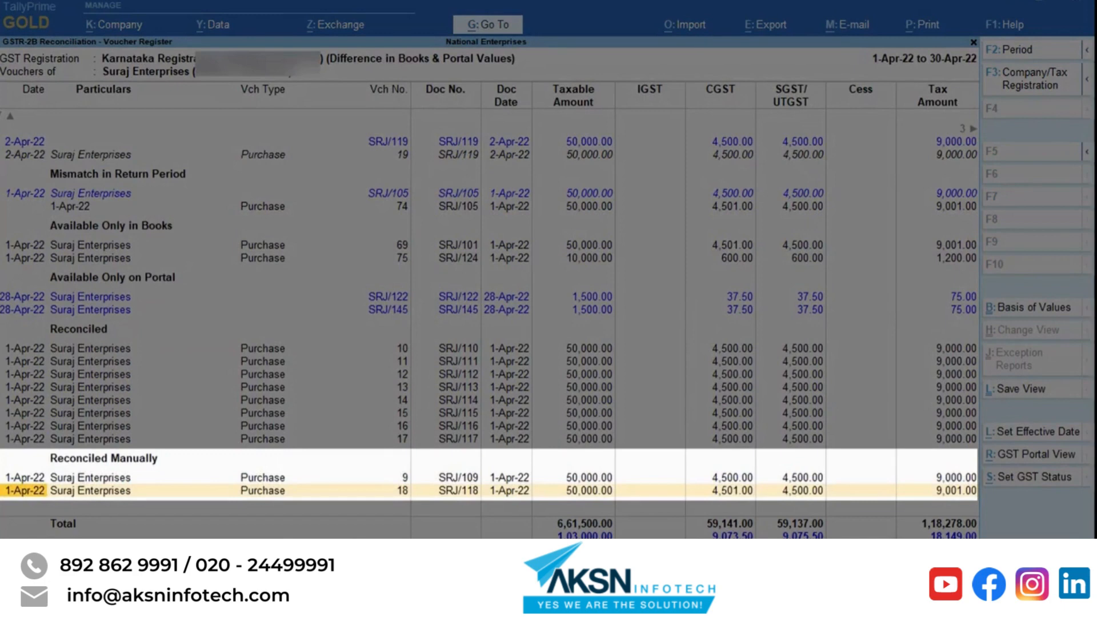
# Select Suraj Enterprises' mismatched purchase voucher 20 (SRJ/120) in the register and set its GST status to Reconciled
pyautogui.press('Up')
pyautogui.press('Up')
pyautogui.press('Up')
pyautogui.press('Up')
pyautogui.press('Up')
pyautogui.press('Up')
pyautogui.press('Up')
pyautogui.press('Up')
pyautogui.press('Up')
pyautogui.press('Up')
pyautogui.press('Up')
pyautogui.press('Up')
pyautogui.press('Up')
pyautogui.press('Up')
pyautogui.press('Up')
pyautogui.press('Up')
pyautogui.press('Up')
pyautogui.press('Up')
pyautogui.press('Up')
pyautogui.press('Up')
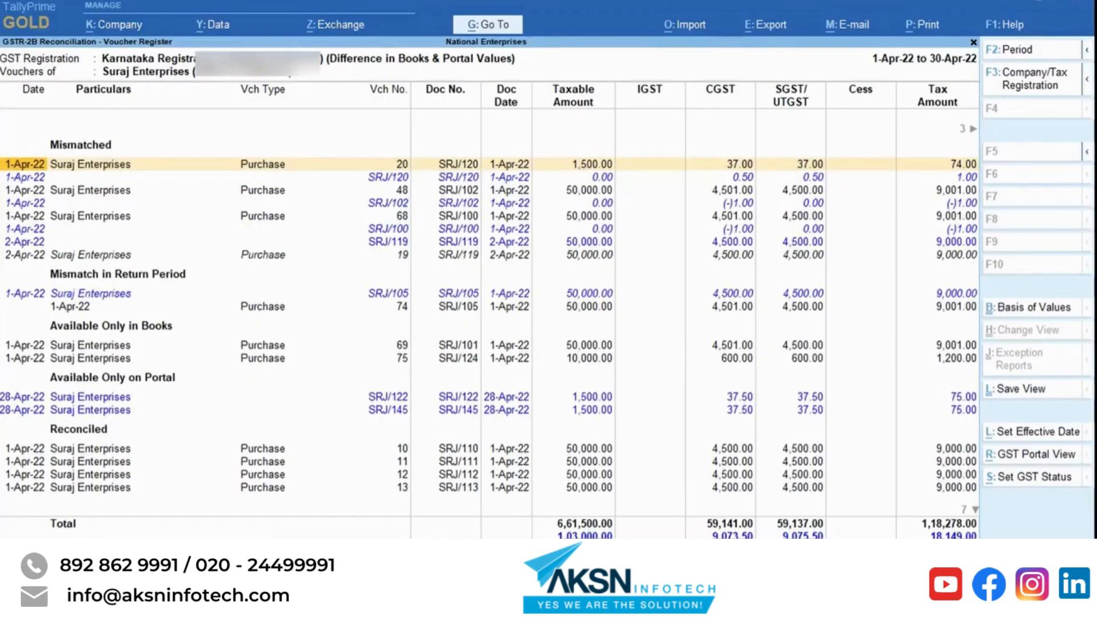
pyautogui.press('space')
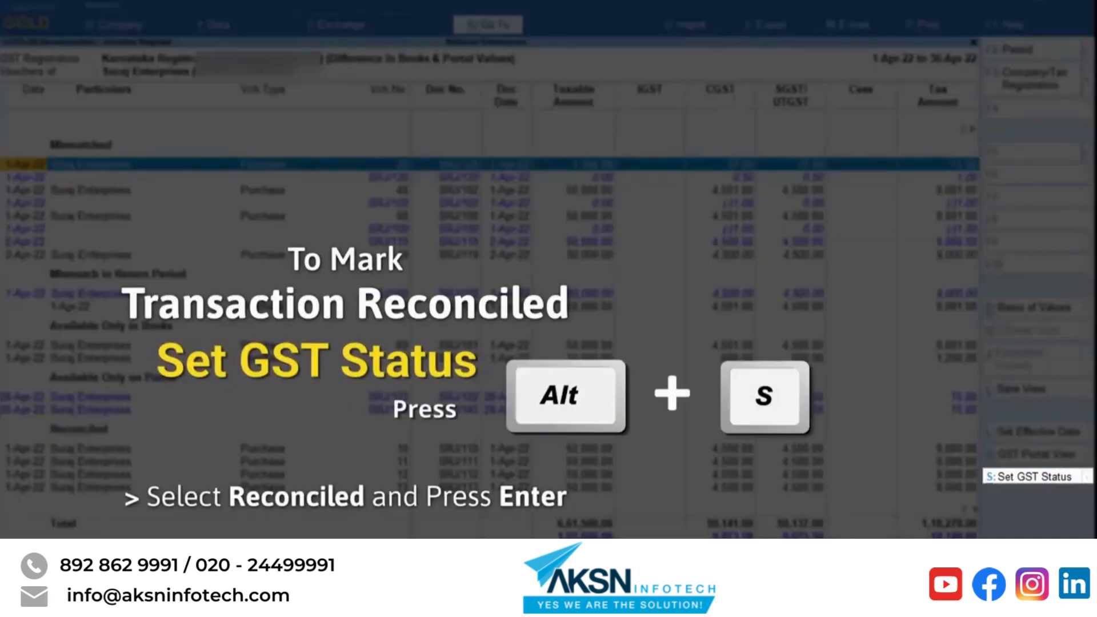
pyautogui.hotkey('alt', 's')
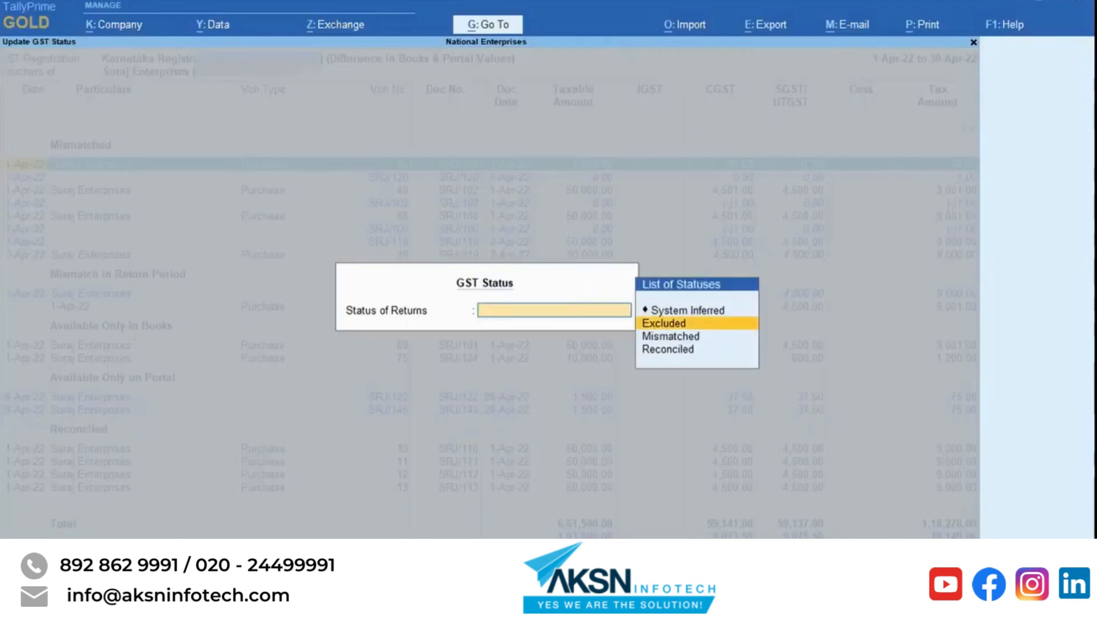
pyautogui.press('Down')
pyautogui.press('Down')
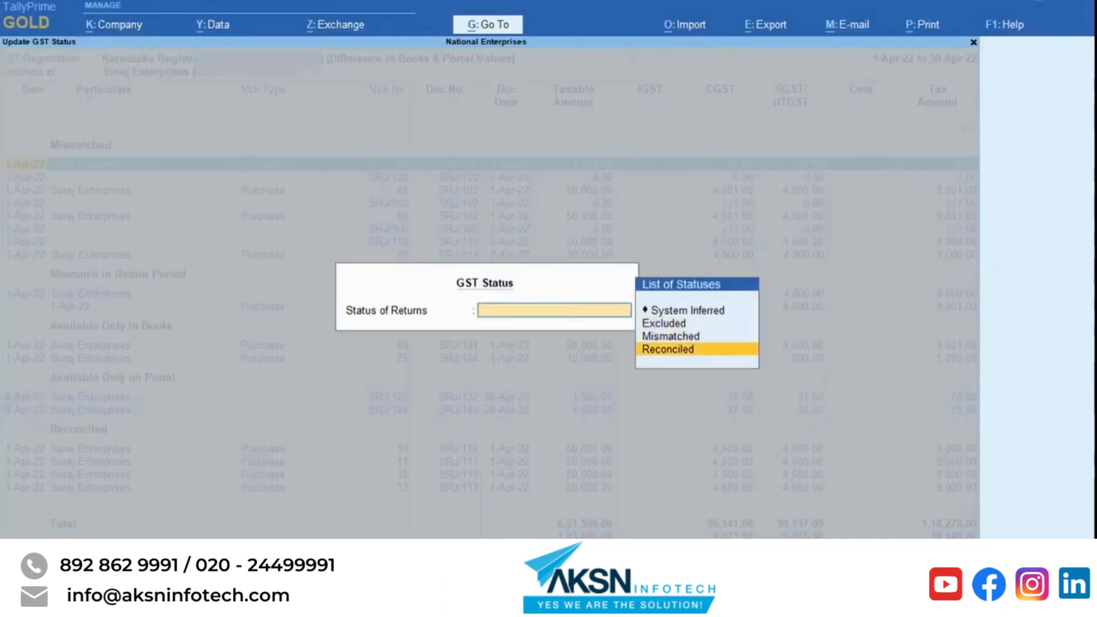
pyautogui.press('Return')
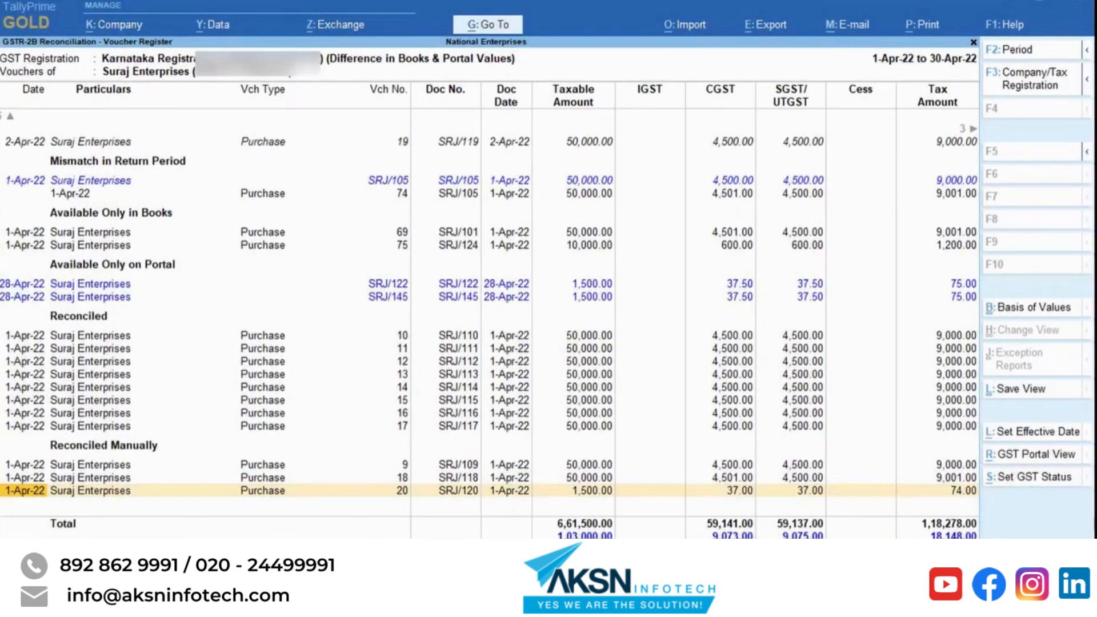
# Show the B2B invoices voucher-wise and set the GST status of Suraj Enterprises' mismatched voucher 68 (SRJ/100) to Reconciled
pyautogui.press('Escape')
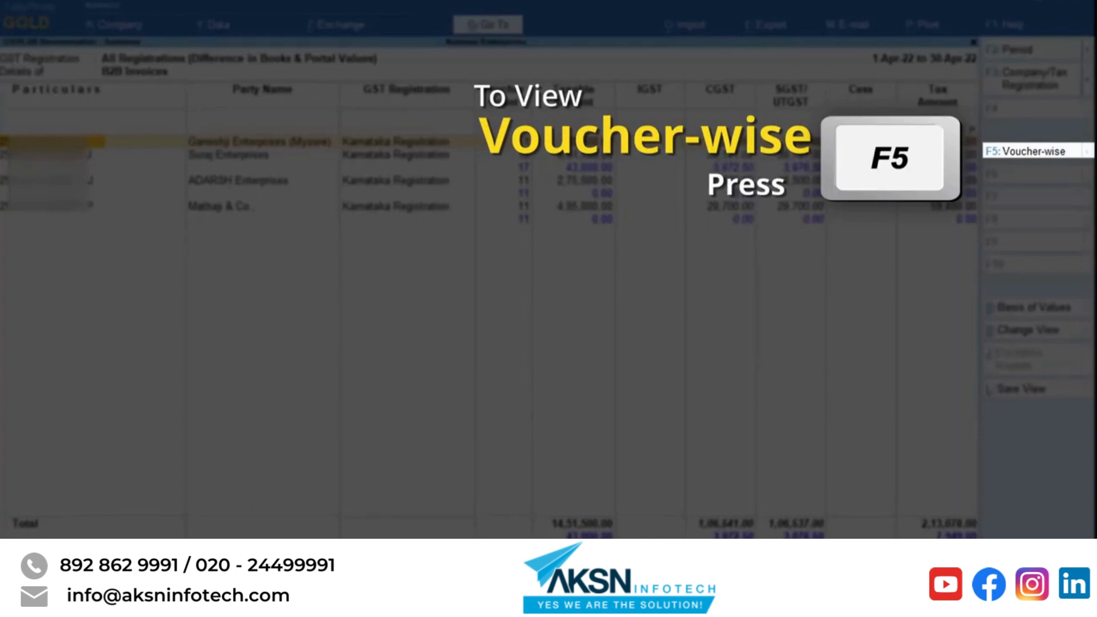
pyautogui.press('F5')
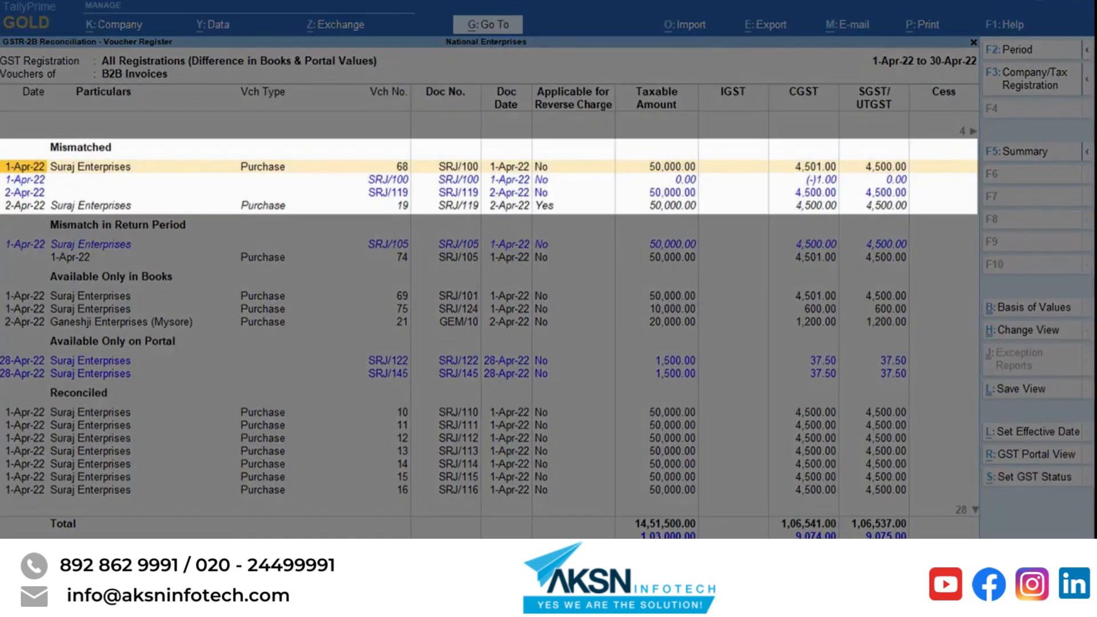
pyautogui.press('space')
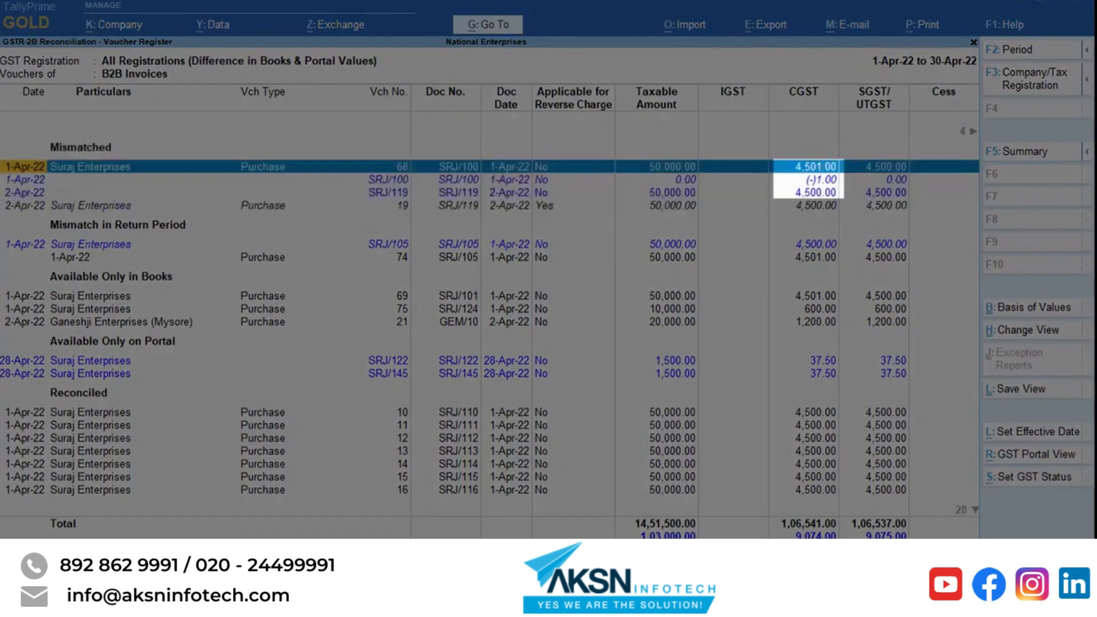
pyautogui.hotkey('alt', 's')
pyautogui.press('Down')
pyautogui.press('Down')
pyautogui.press('Down')
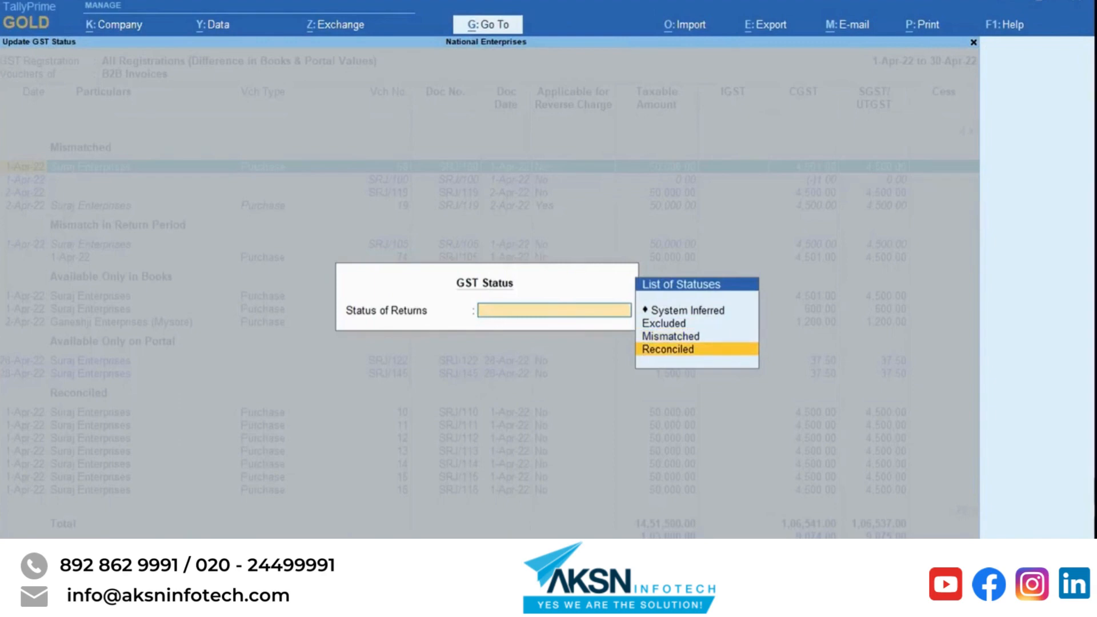
pyautogui.press('Return')
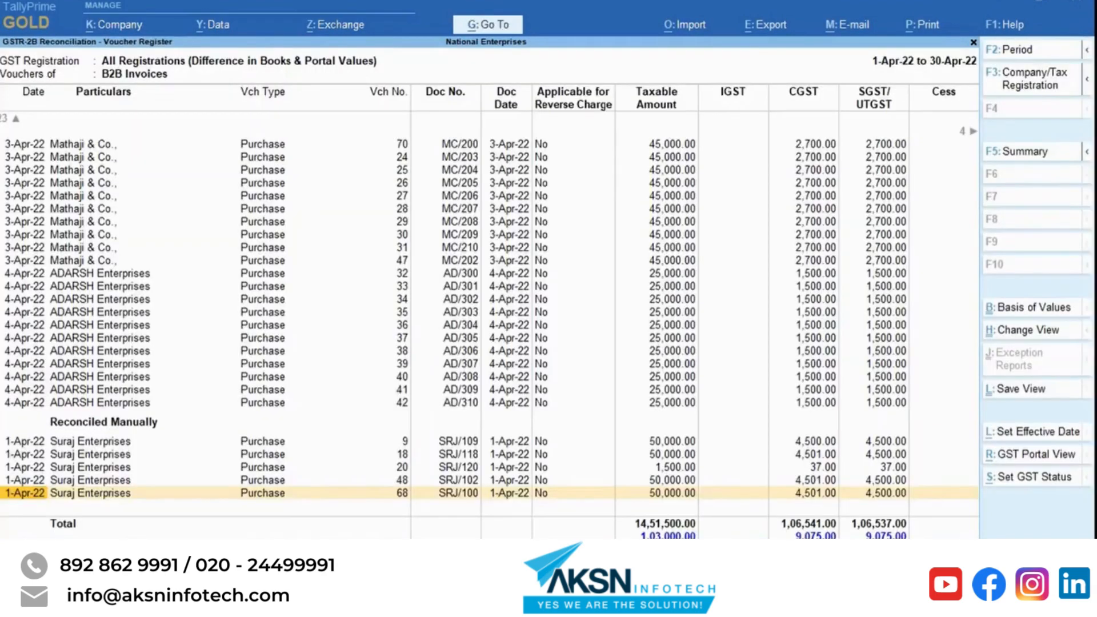
# Open Suraj Enterprises' mismatched purchase voucher 19 (SRJ/119) for alteration from the voucher-wise register
pyautogui.press('Up')
pyautogui.press('Up')
pyautogui.press('Up')
pyautogui.press('Up')
pyautogui.press('Up')
pyautogui.press('Up')
pyautogui.press('Up')
pyautogui.press('Up')
pyautogui.press('Up')
pyautogui.press('Up')
pyautogui.press('Up')
pyautogui.press('Up')
pyautogui.press('Up')
pyautogui.press('Up')
pyautogui.press('Up')
pyautogui.press('Up')
pyautogui.press('Up')
pyautogui.press('Up')
pyautogui.press('Up')
pyautogui.press('Up')
pyautogui.press('Up')
pyautogui.press('Up')
pyautogui.press('Up')
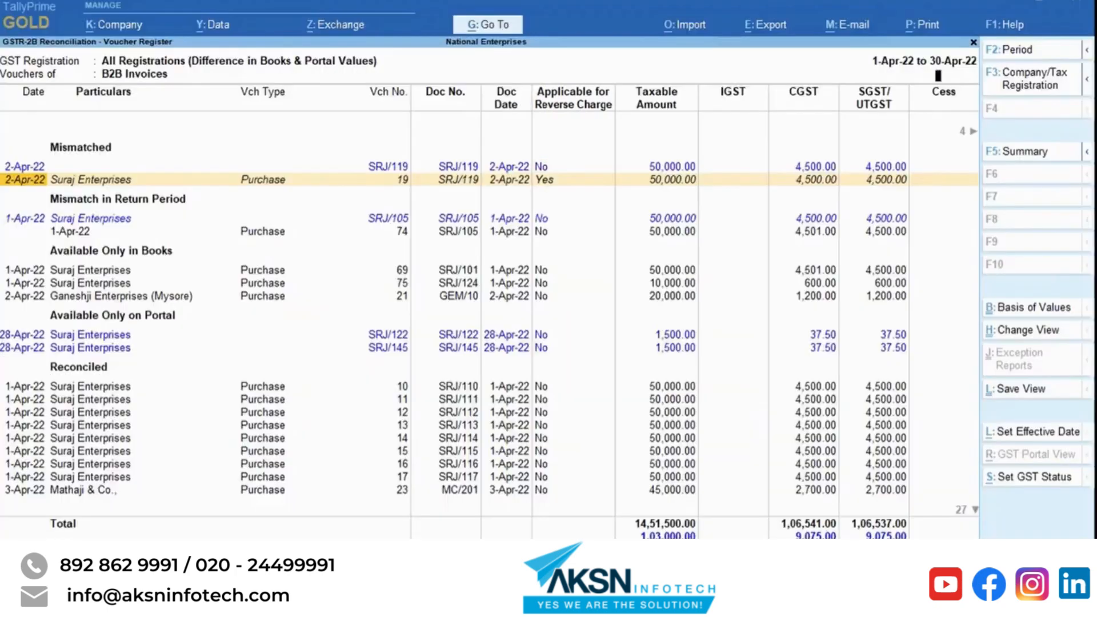
pyautogui.press('Return')
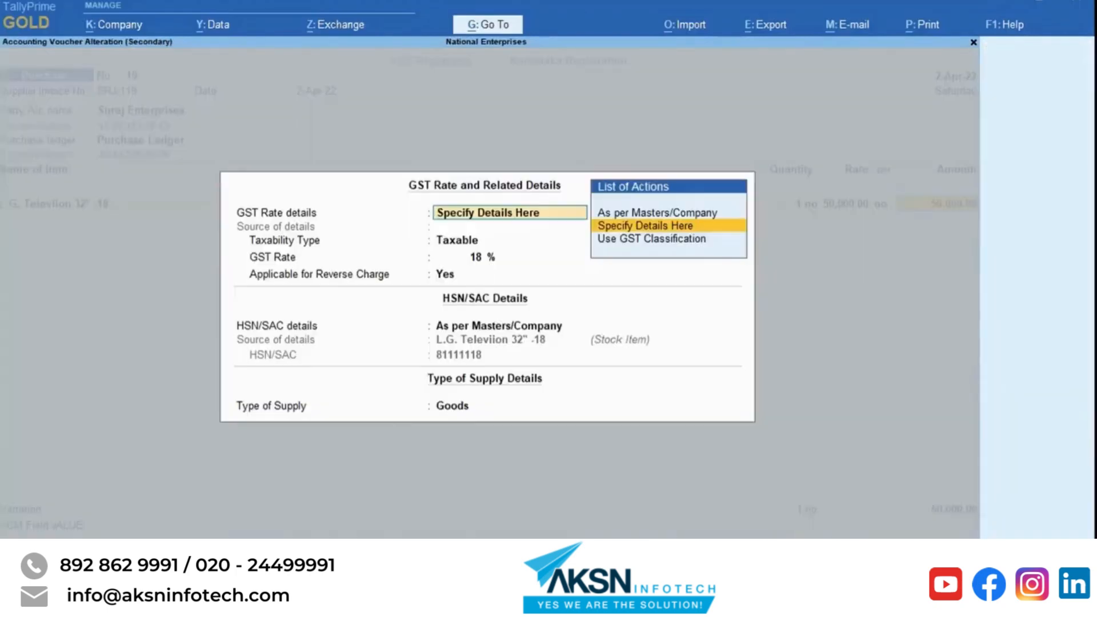
# Set Applicable for Reverse Charge to No in the item's GST rate details and save the voucher
pyautogui.press('Return')
pyautogui.press('Return')
pyautogui.press('Return')
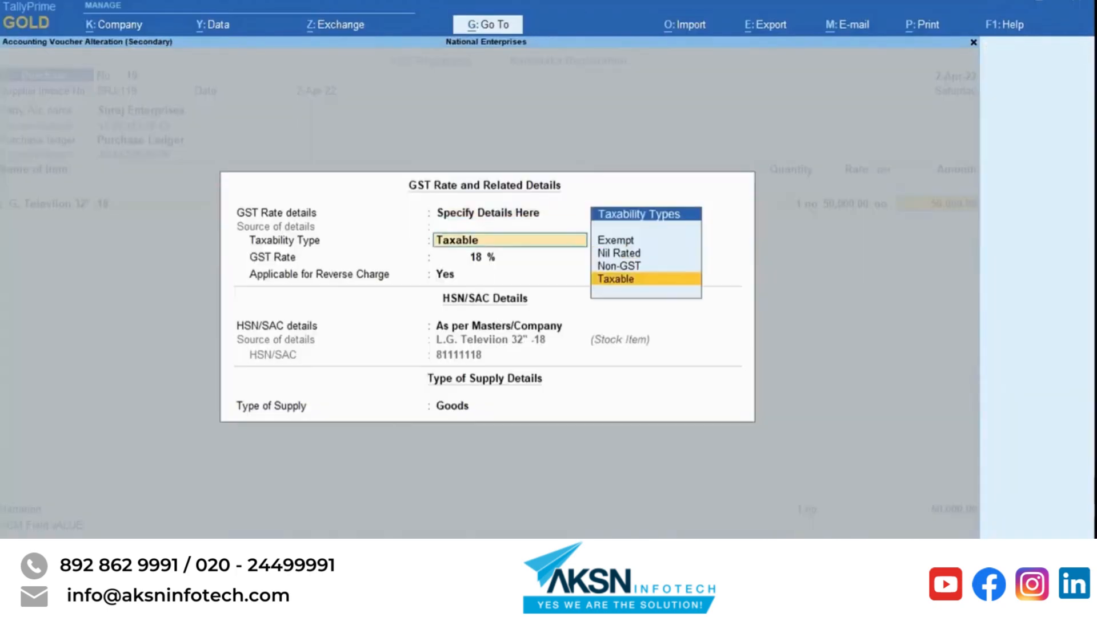
pyautogui.write('no')
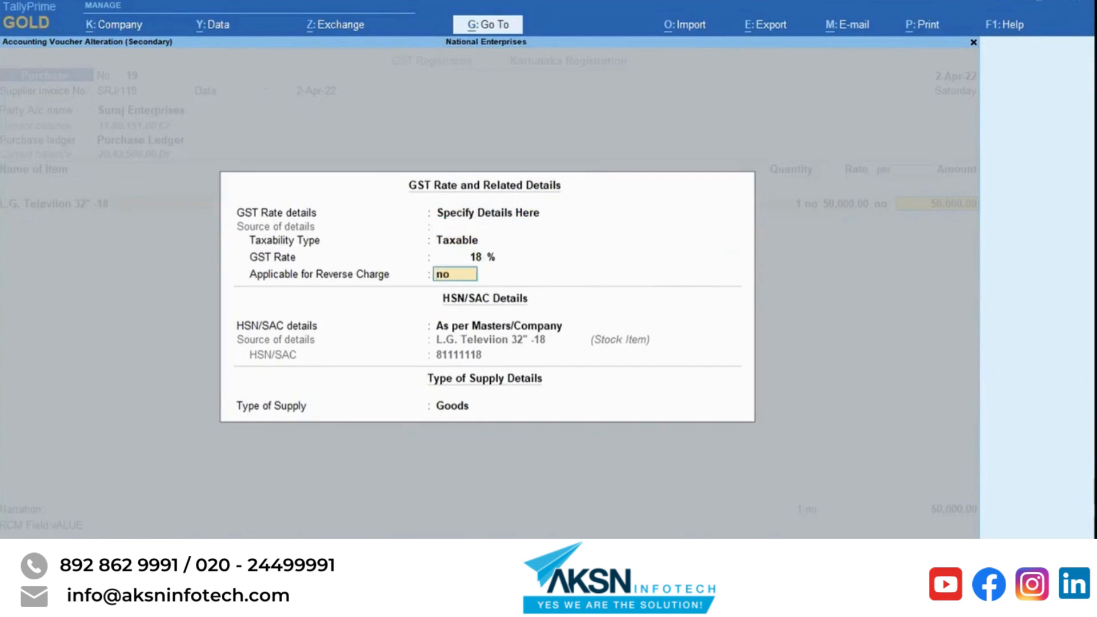
pyautogui.press('Return')
pyautogui.press('Return')
pyautogui.press('Return')
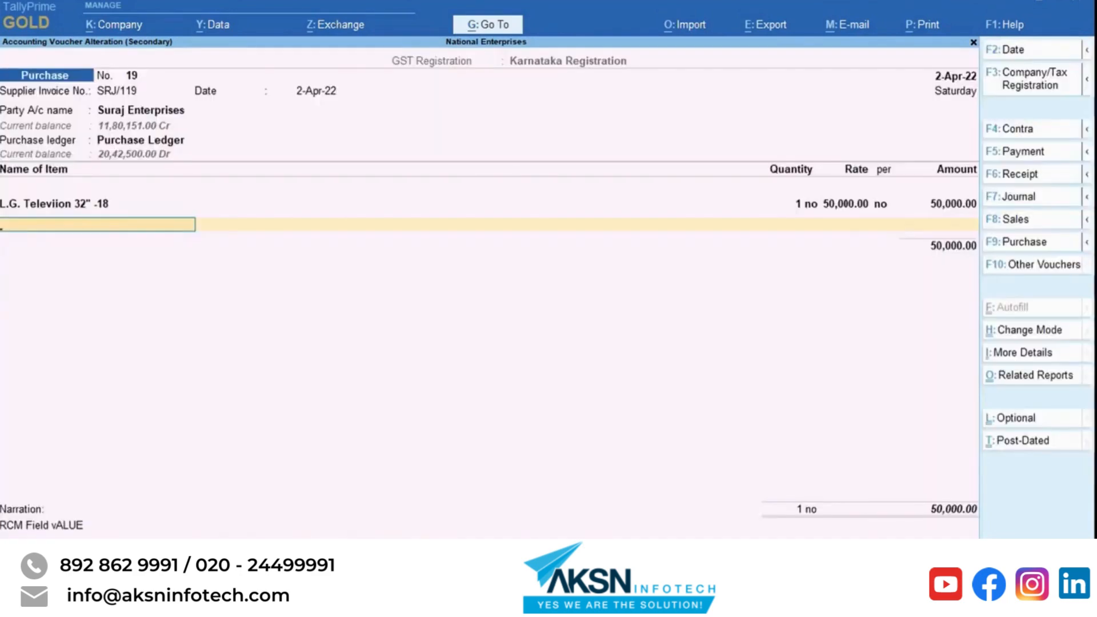
pyautogui.hotkey('ctrl', 'a')
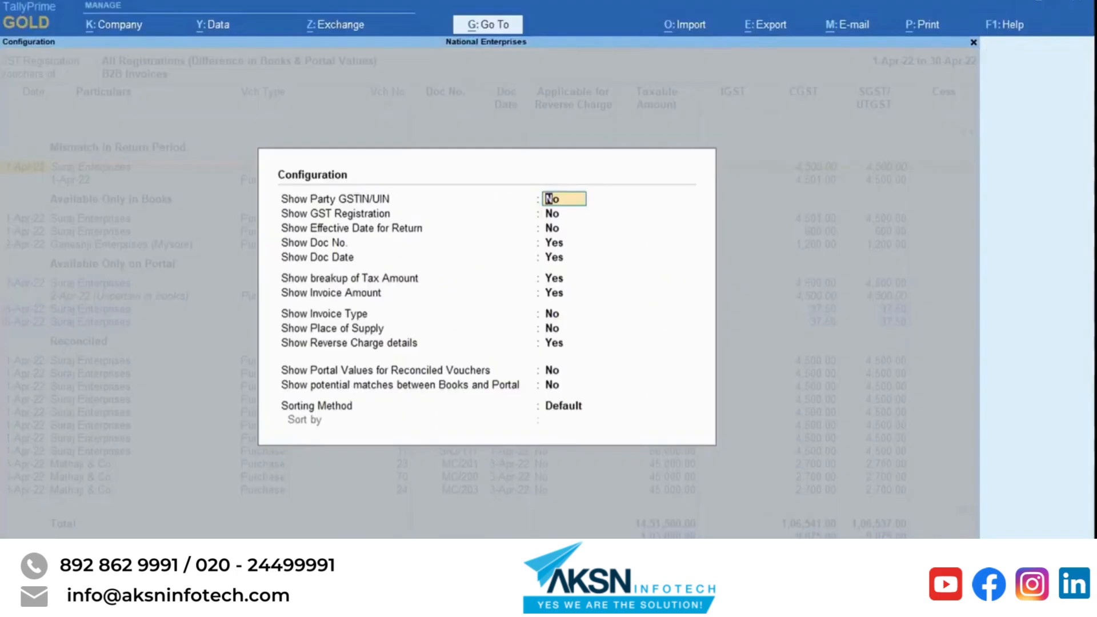
# Configure the voucher register to show the Effective Date for Return by setting that option to Yes
pyautogui.press('Down')
pyautogui.press('Down')
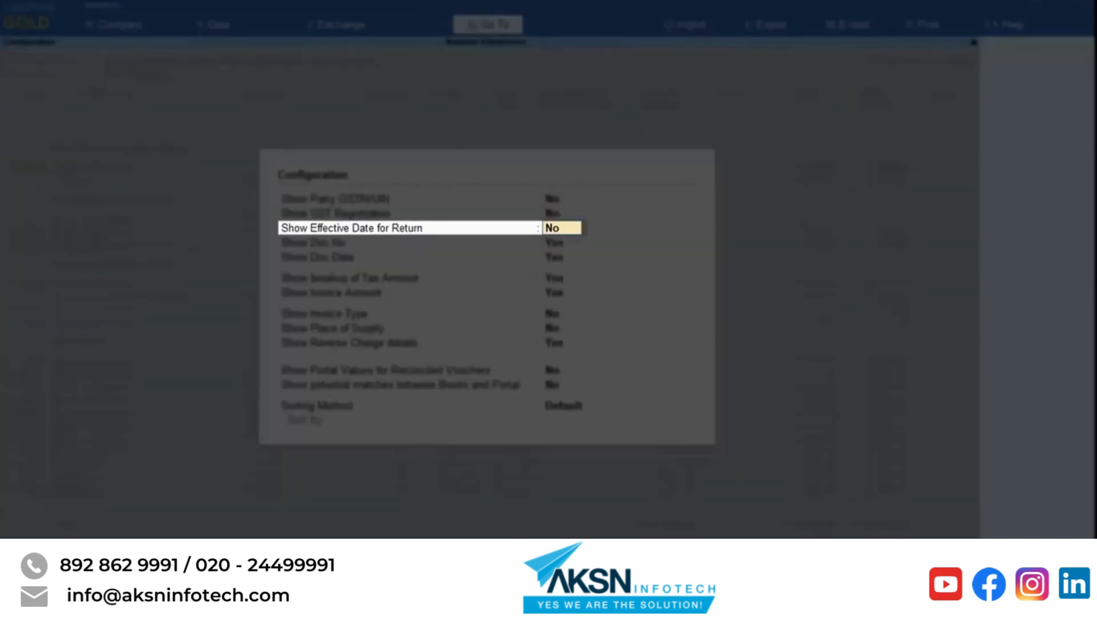
pyautogui.write('Yes')
pyautogui.press('Return')
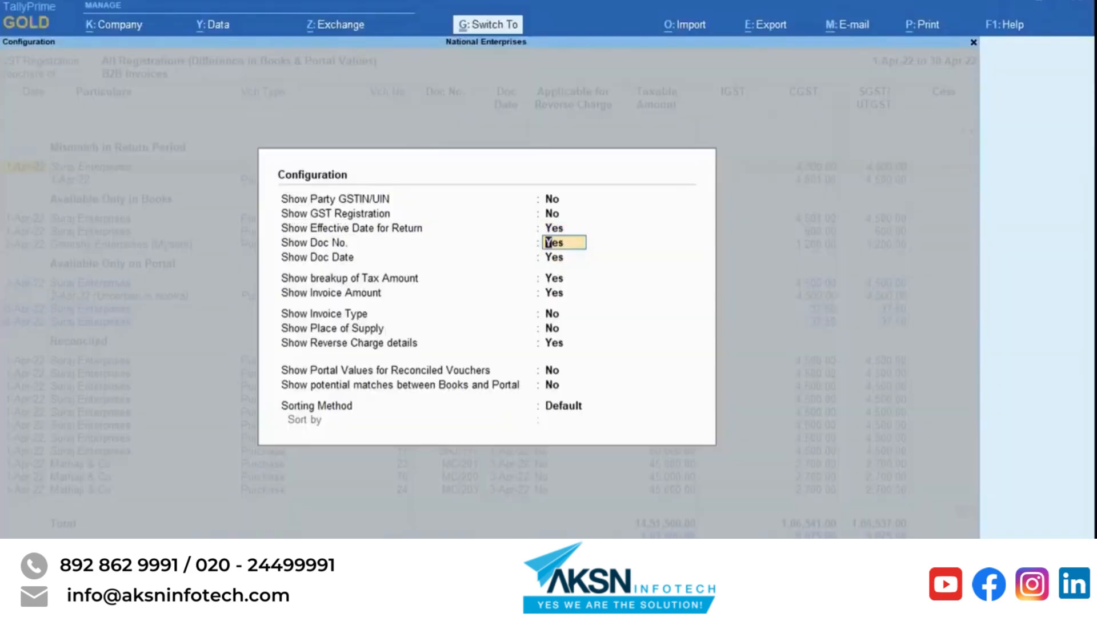
pyautogui.hotkey('ctrl', 'a')
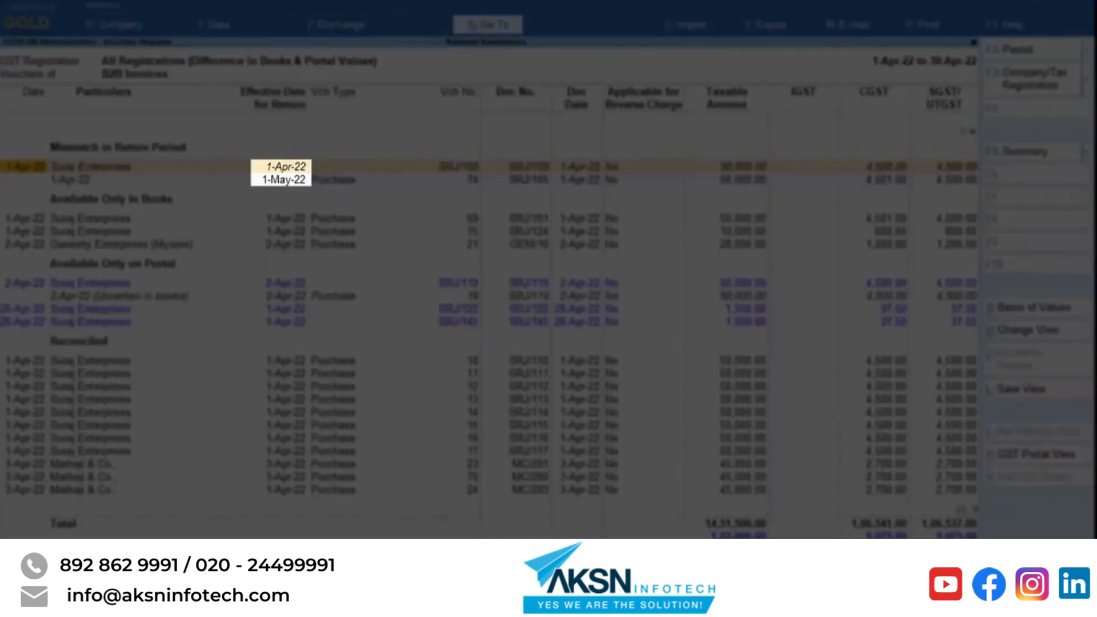
# Set the return effective date of purchase voucher 74 (SRJ/105), under Mismatch in Return Period, to 1-Apr
pyautogui.press('Down')
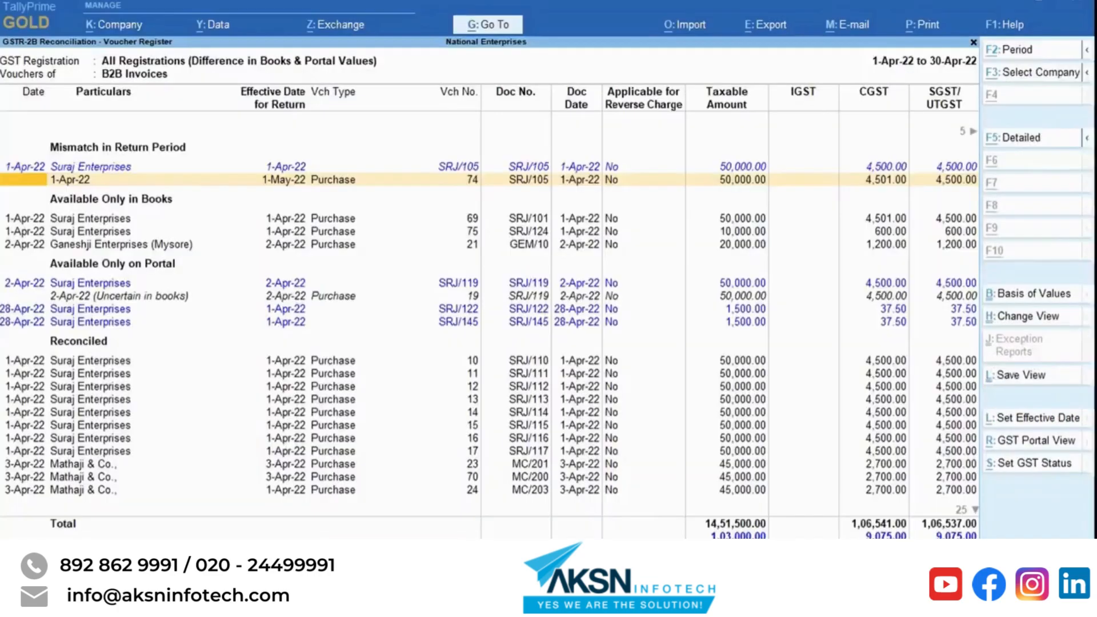
pyautogui.hotkey('alt', 'l')
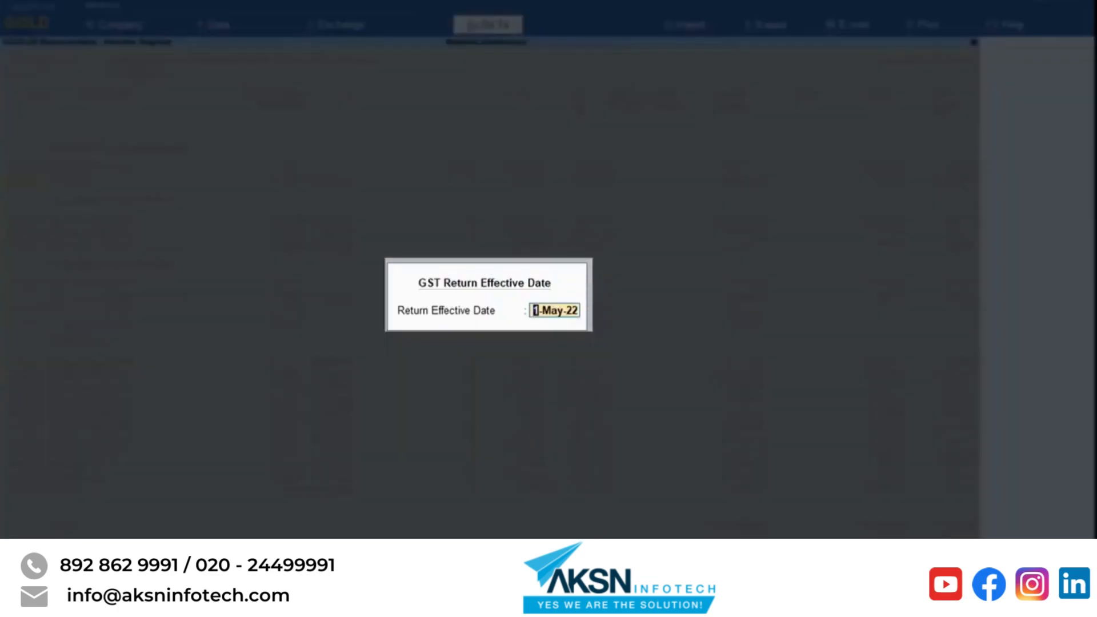
pyautogui.write('1-apr')
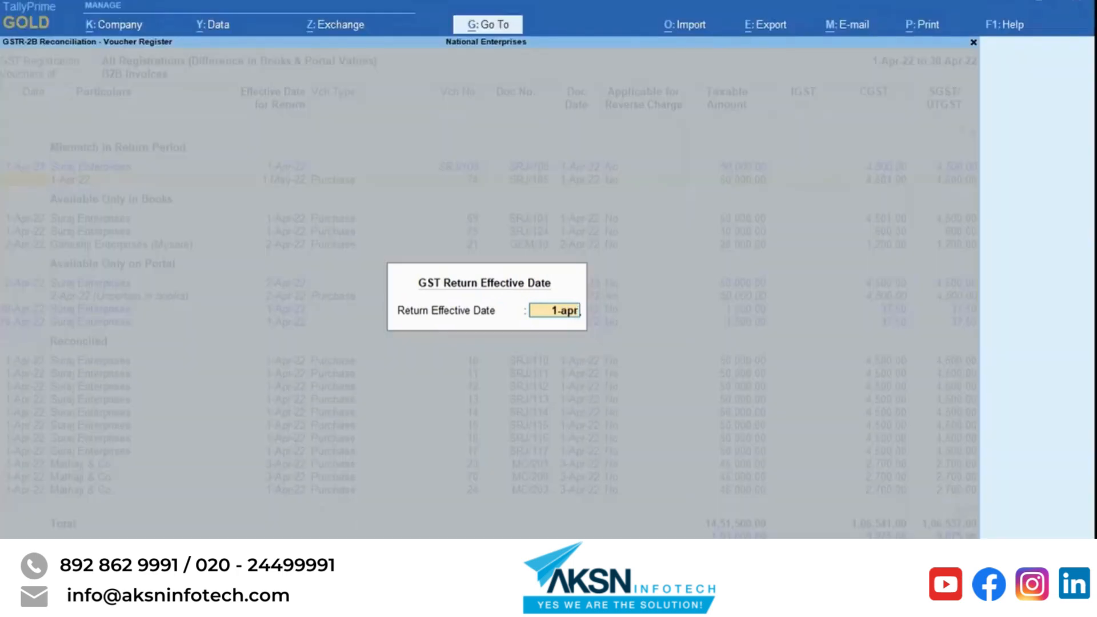
pyautogui.press('Return')
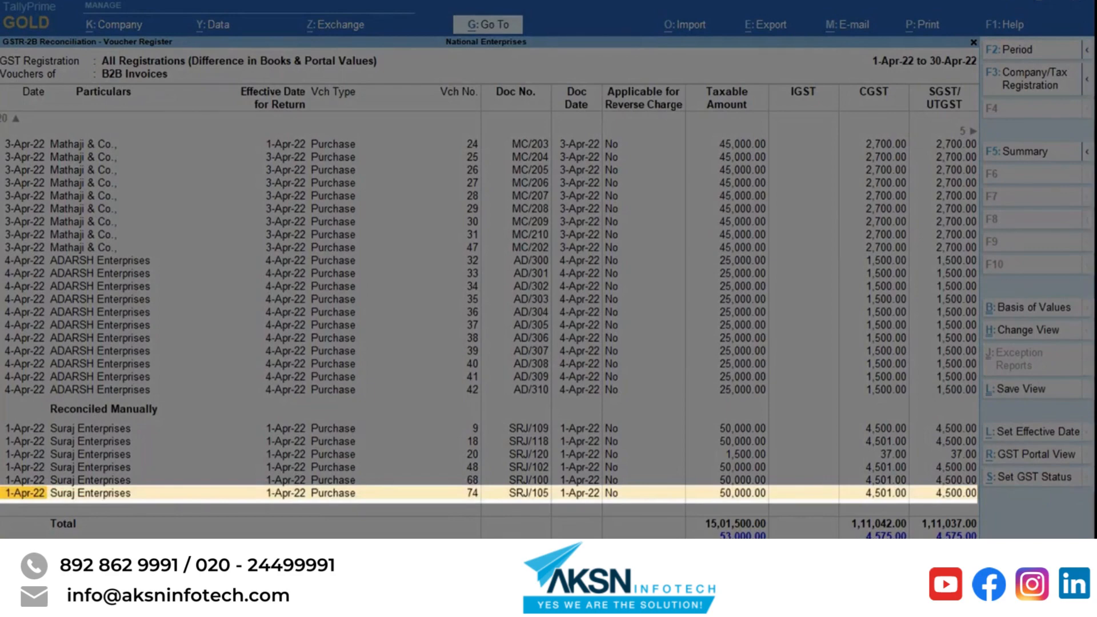
# Check the GST Return Effective Date in the additional details of voucher 74 (SRJ/105) and quit the voucher
pyautogui.press('Return')
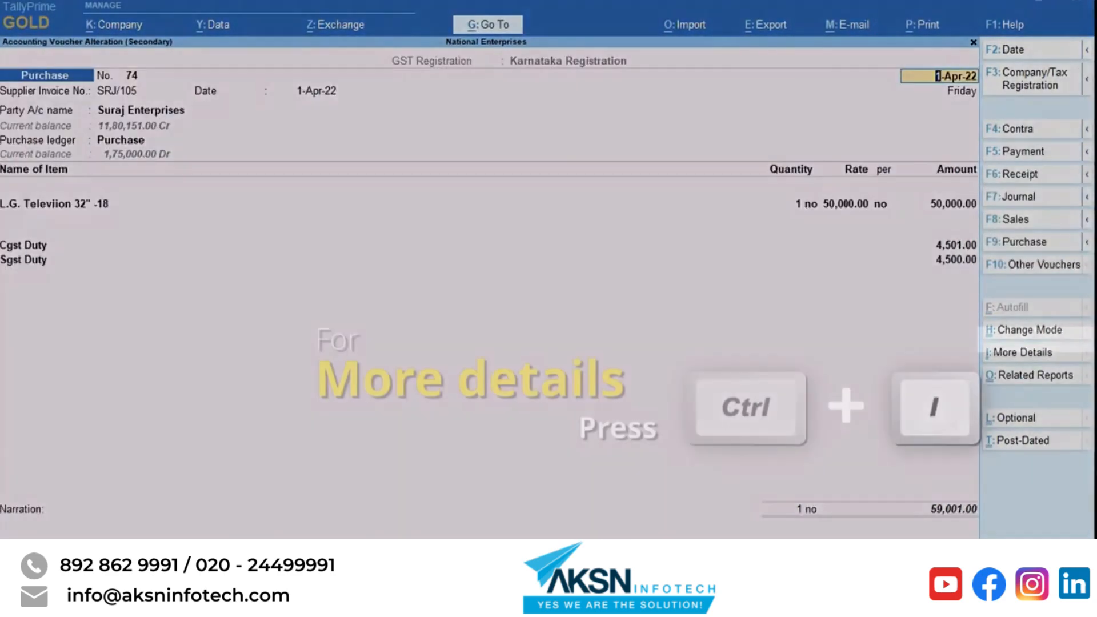
pyautogui.hotkey('ctrl', 'i')
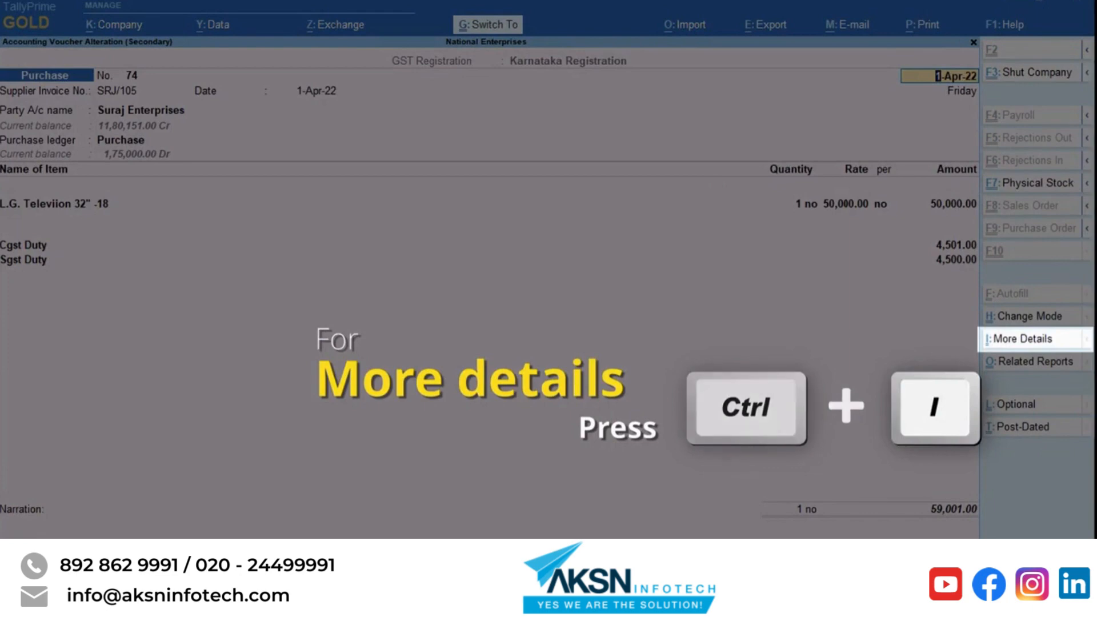
pyautogui.write('Effe')
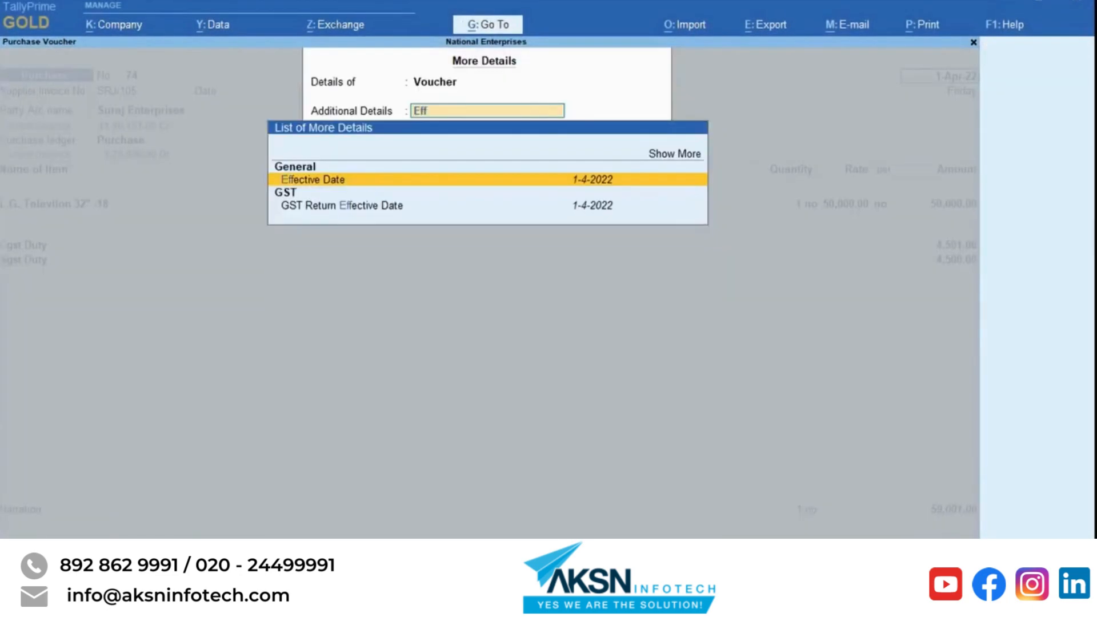
pyautogui.press('Down')
pyautogui.press('Down')
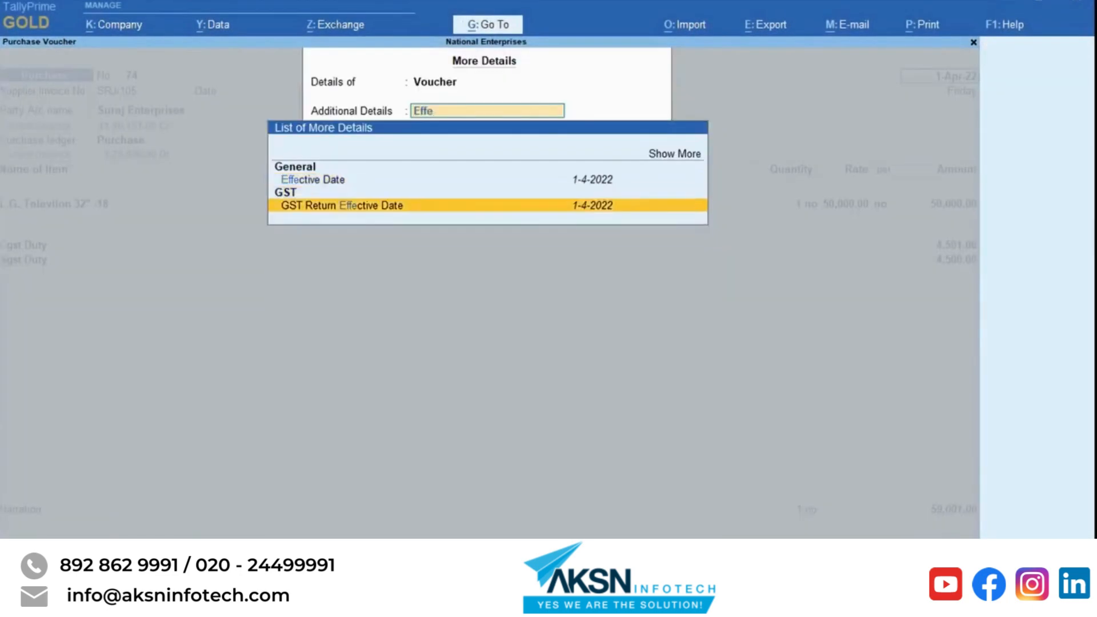
pyautogui.press('Return')
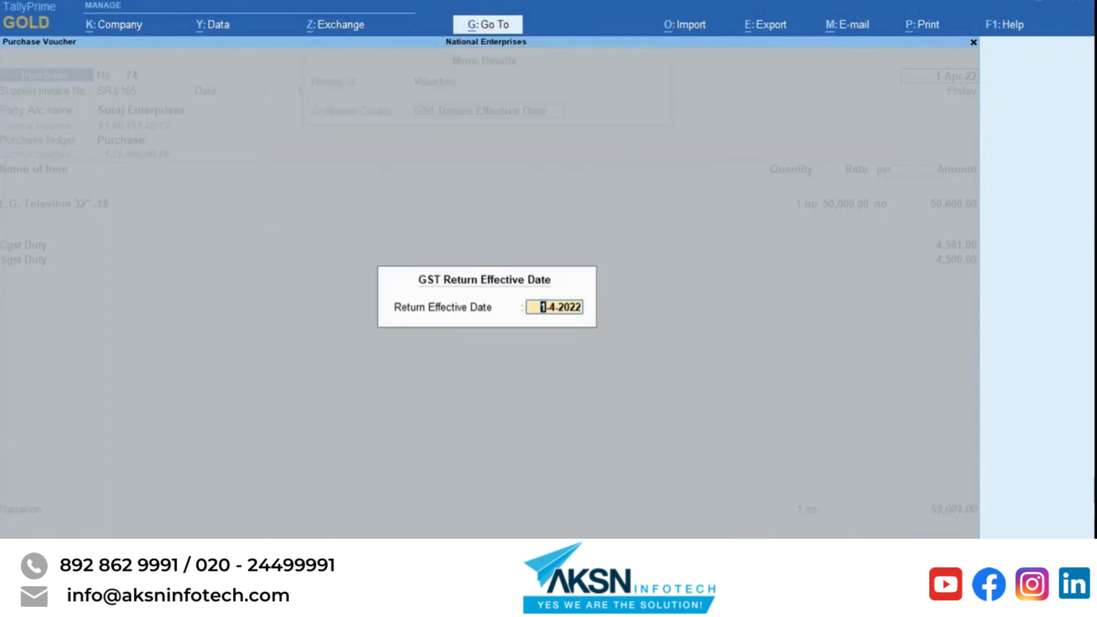
pyautogui.press('Return')
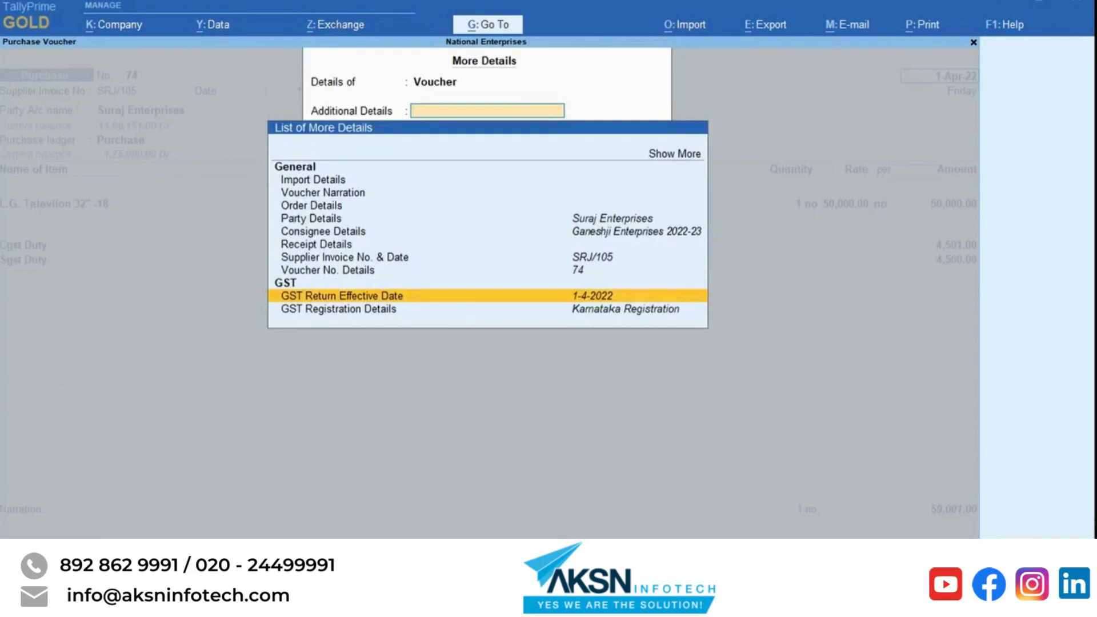
pyautogui.press('Escape')
pyautogui.press('Escape')
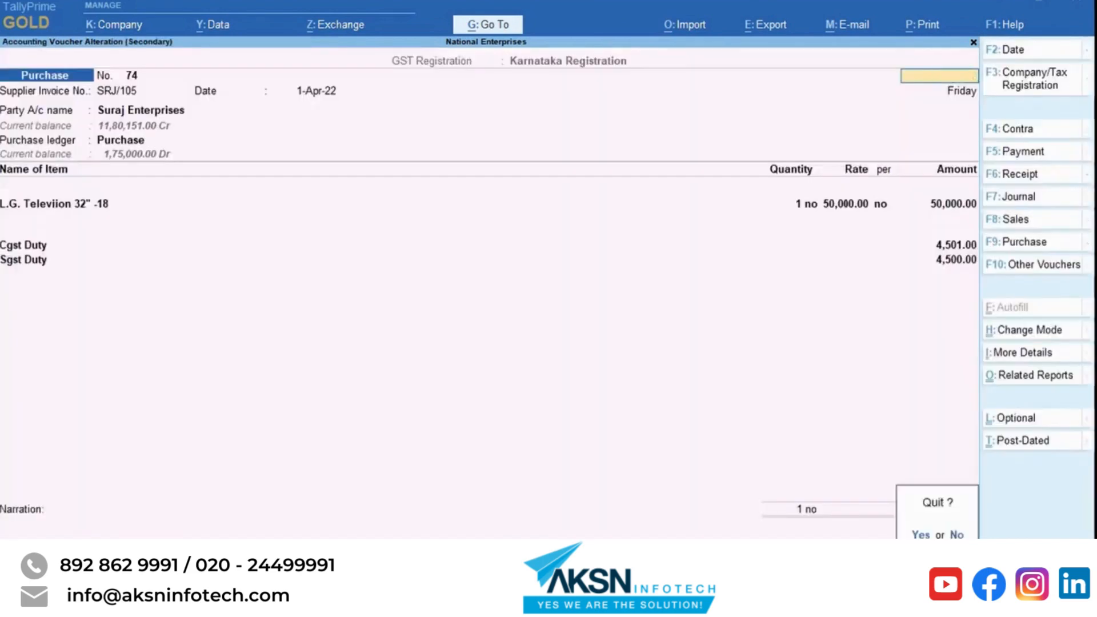
pyautogui.press('Return')
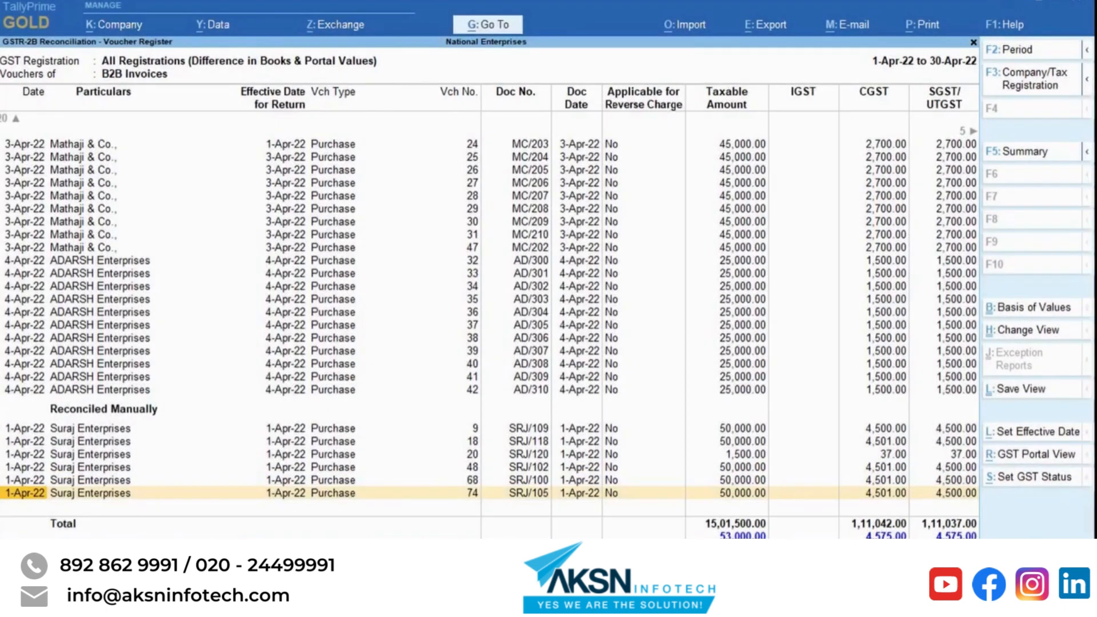
# Examine the GST portal view of Suraj Enterprises invoice SRJ/122 under Available Only on Portal
pyautogui.press('Up')
pyautogui.press('Up')
pyautogui.press('Up')
pyautogui.press('Up')
pyautogui.press('Up')
pyautogui.press('Up')
pyautogui.press('Up')
pyautogui.press('Up')
pyautogui.press('Up')
pyautogui.press('Up')
pyautogui.press('Up')
pyautogui.press('Up')
pyautogui.press('Up')
pyautogui.press('Up')
pyautogui.press('Up')
pyautogui.press('Up')
pyautogui.press('Up')
pyautogui.press('Up')
pyautogui.press('Up')
pyautogui.press('Up')
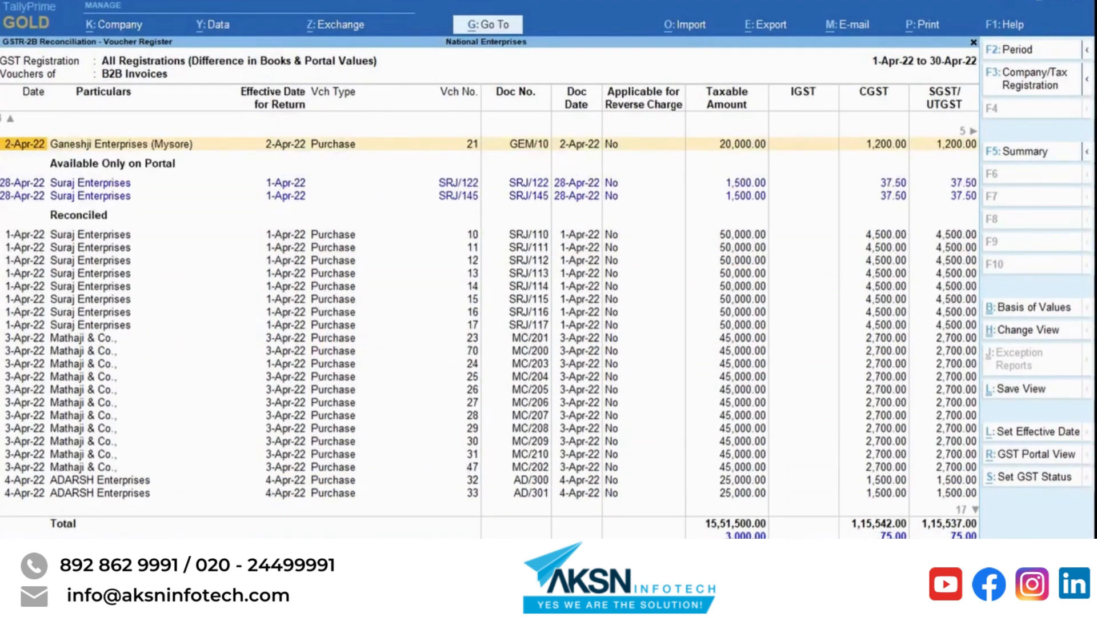
pyautogui.press('Up')
pyautogui.press('Down')
pyautogui.press('Down')
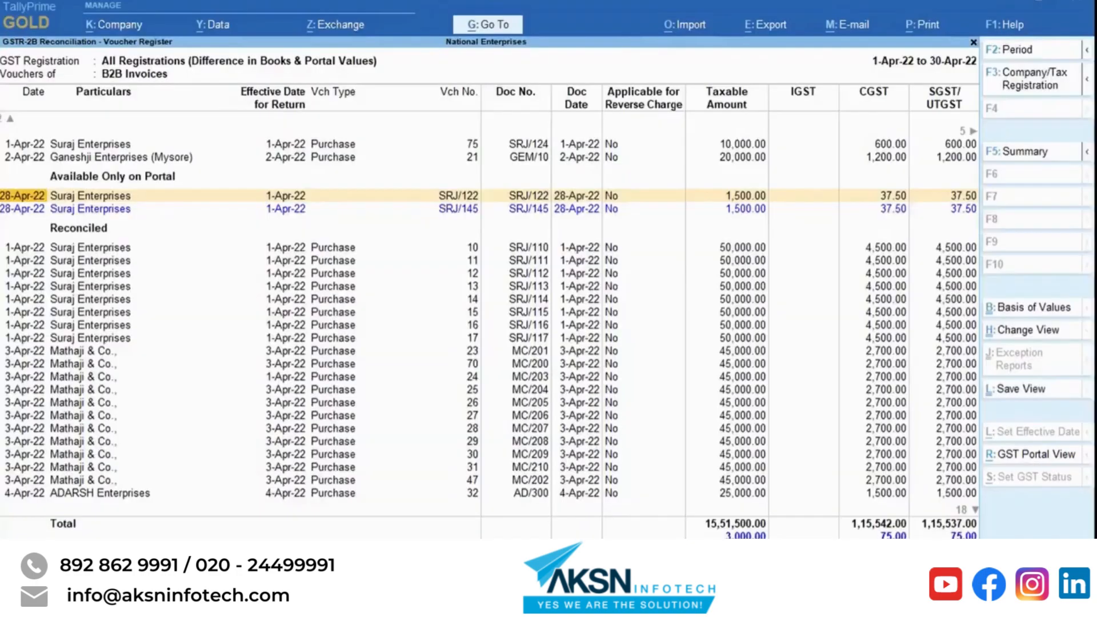
pyautogui.hotkey('alt', 'r')
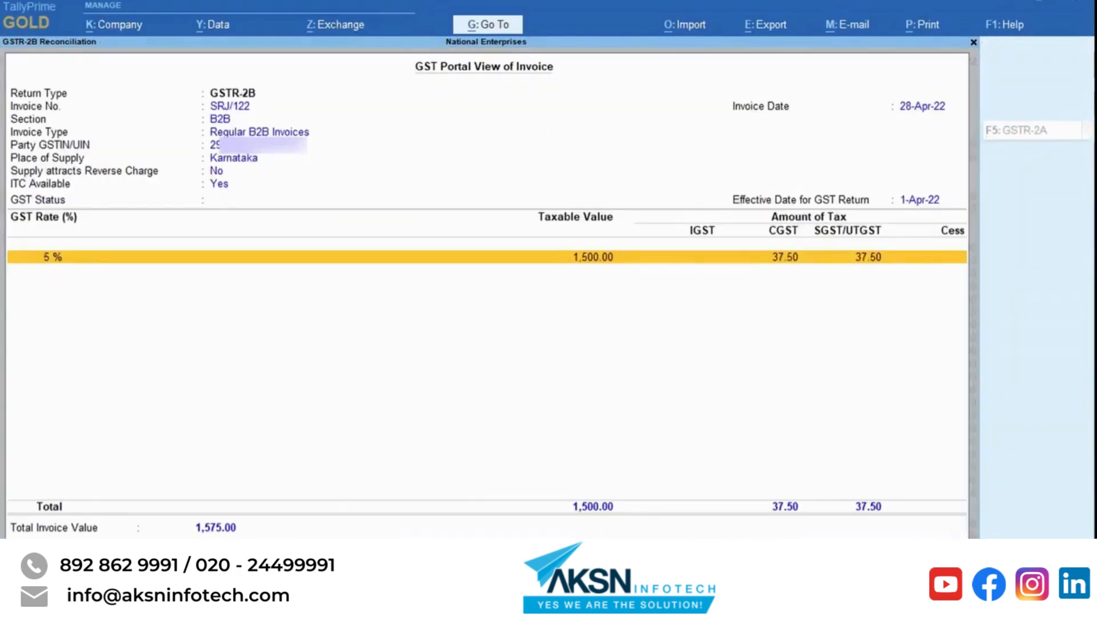
pyautogui.press('Escape')
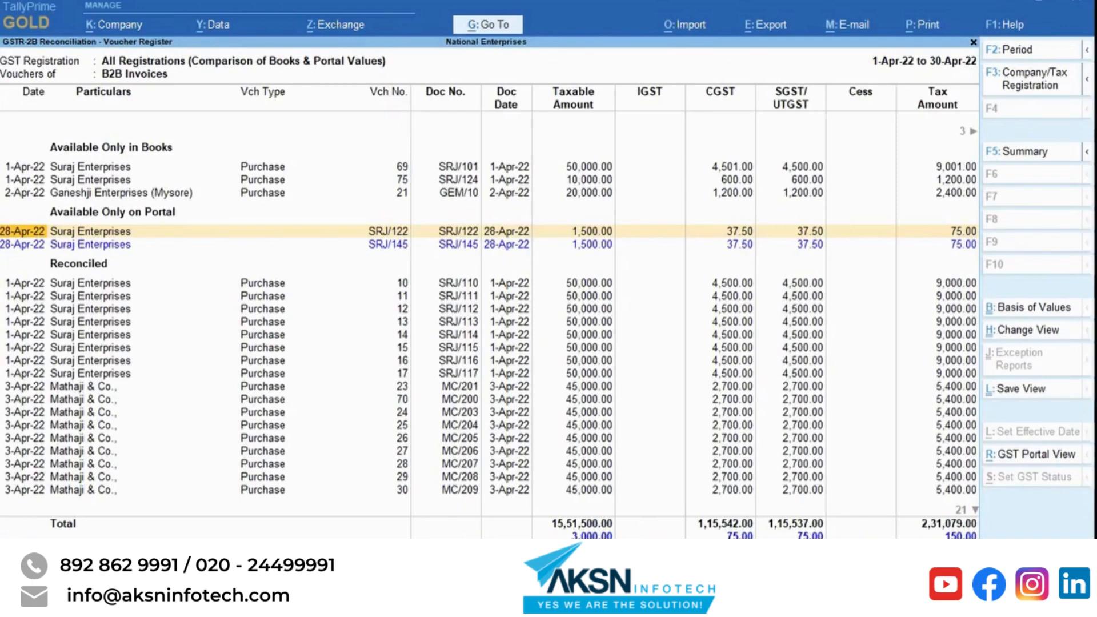
# Start a new purchase voucher with supplier invoice number SRJ/122, dated 28-Apr-22, party Suraj Enterprises and ledger Purchase
pyautogui.hotkey('alt', 'g')
pyautogui.press('Up')
pyautogui.press('Up')
pyautogui.press('Up')
pyautogui.press('Up')
pyautogui.press('Up')
pyautogui.press('Up')
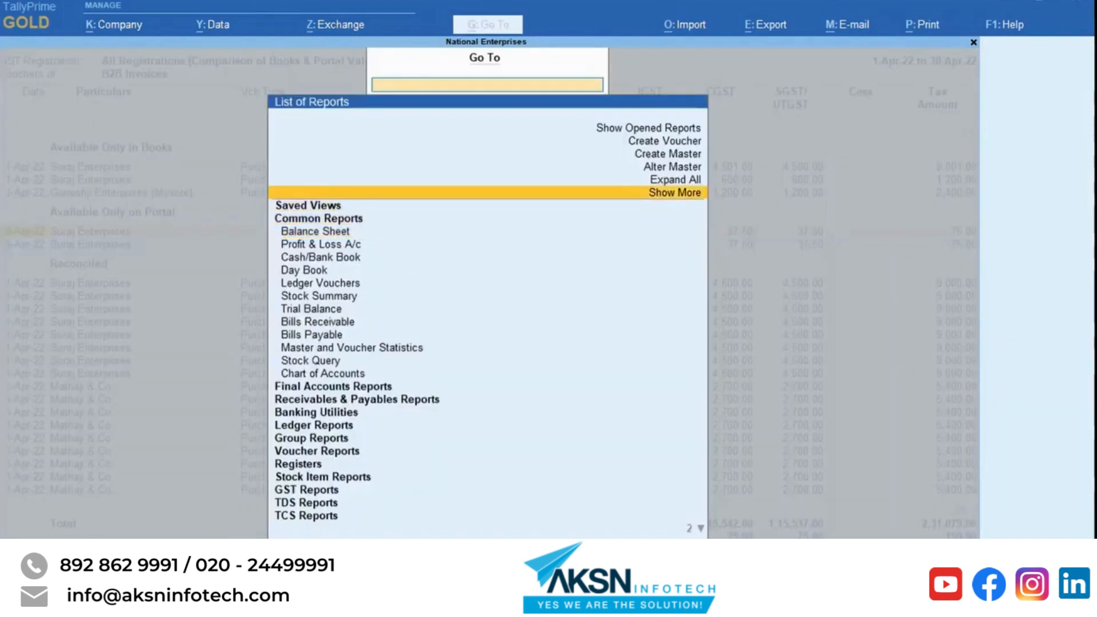
pyautogui.press('Return')
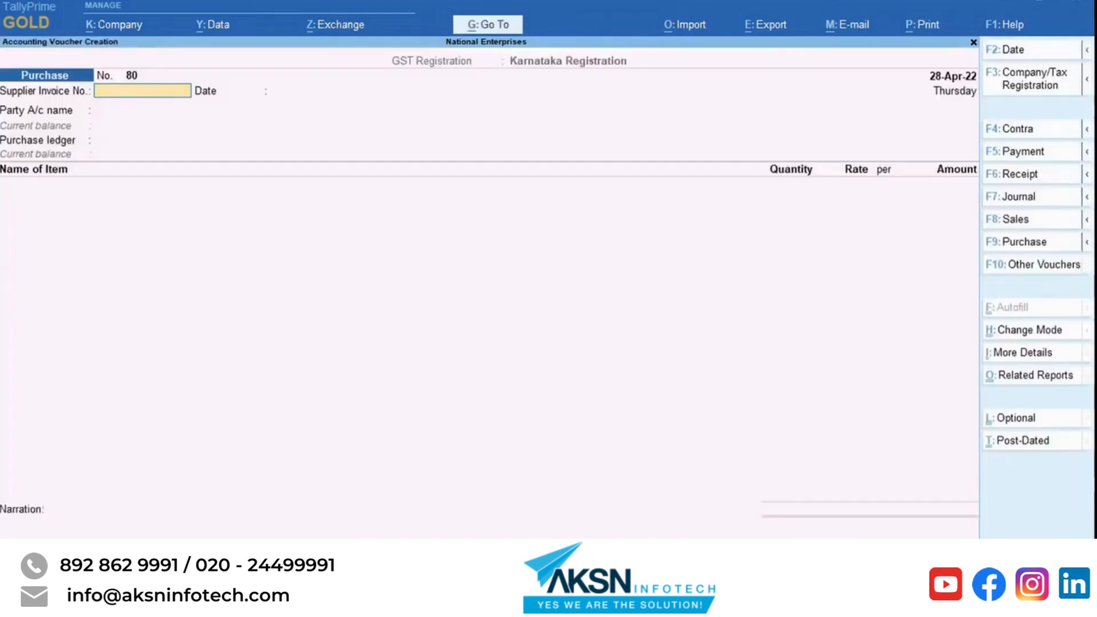
pyautogui.write('SRJ/122')
pyautogui.press('Return')
pyautogui.press('Return')
pyautogui.write('s')
pyautogui.press('Down')
pyautogui.press('Return')
pyautogui.press('Return')
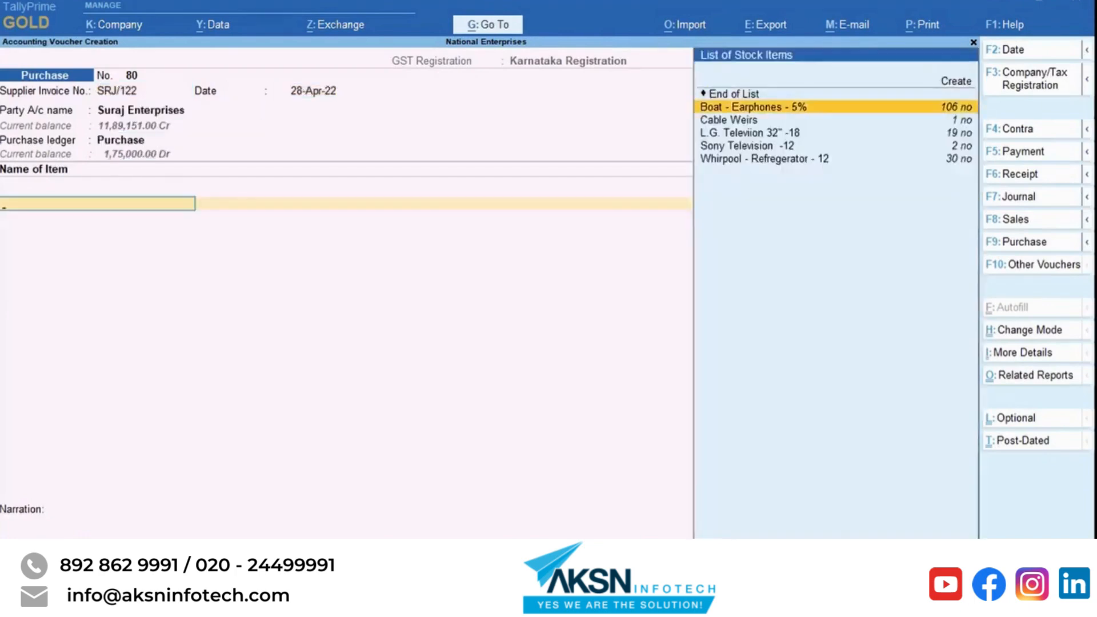
# Add the item Boat - Earphones - 5% with quantity 1 no at a rate of 1,500.00
pyautogui.press('Return')
pyautogui.press('Return')
pyautogui.write('1')
pyautogui.press('Return')
pyautogui.press('Return')
pyautogui.press('Return')
pyautogui.press('Return')
pyautogui.press('Return')
pyautogui.press('Return')
# Add the Cgst Duty and Sgst Duty ledgers to the purchase voucher and save it
pyautogui.write('c')
pyautogui.press('Return')
pyautogui.press('Return')
pyautogui.write('s')
pyautogui.press('Return')
pyautogui.press('Return')
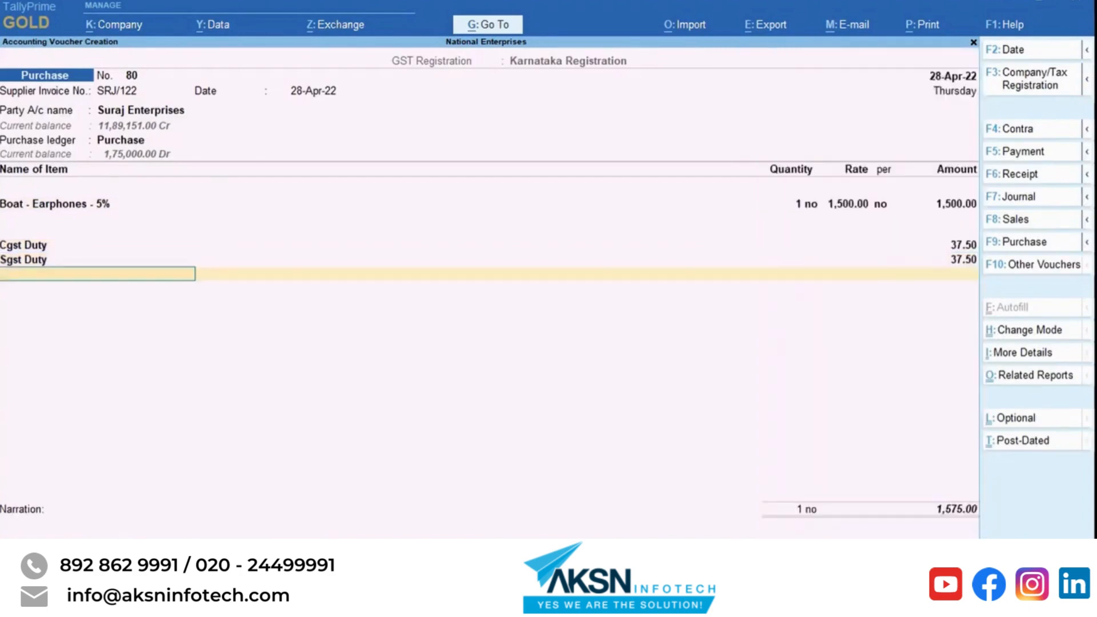
pyautogui.press('Return')
pyautogui.press('Return')
pyautogui.press('Return')
# Return to the main GSTR-2B Reconciliation report for April and examine the status of its ITC sections
pyautogui.press('Escape')
pyautogui.press('Right')
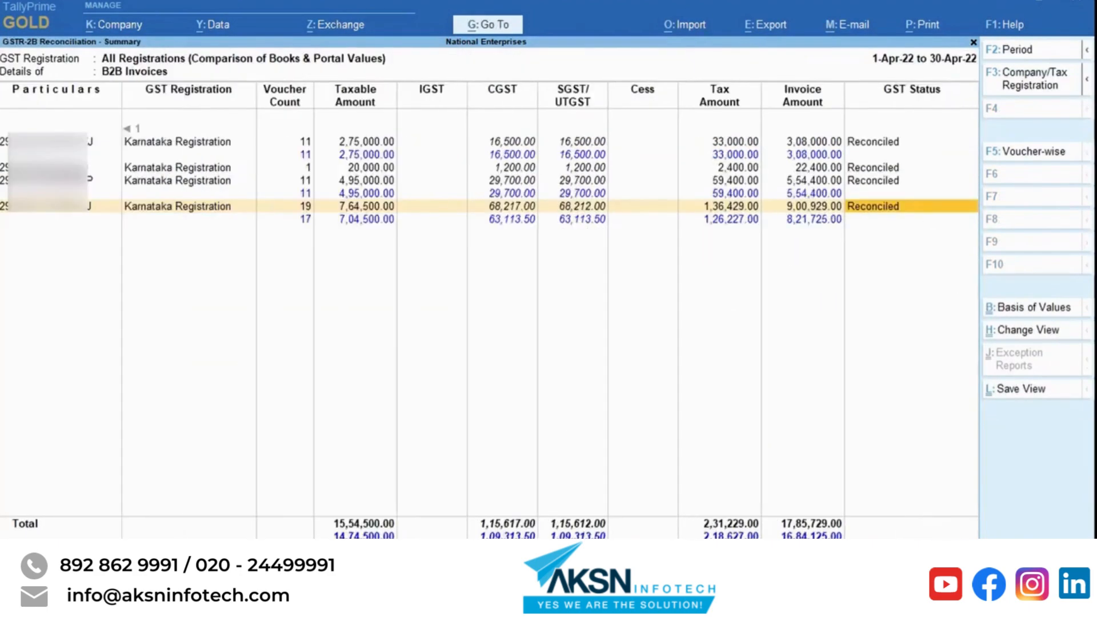
pyautogui.press('Up')
pyautogui.press('Escape')
pyautogui.press('Escape')
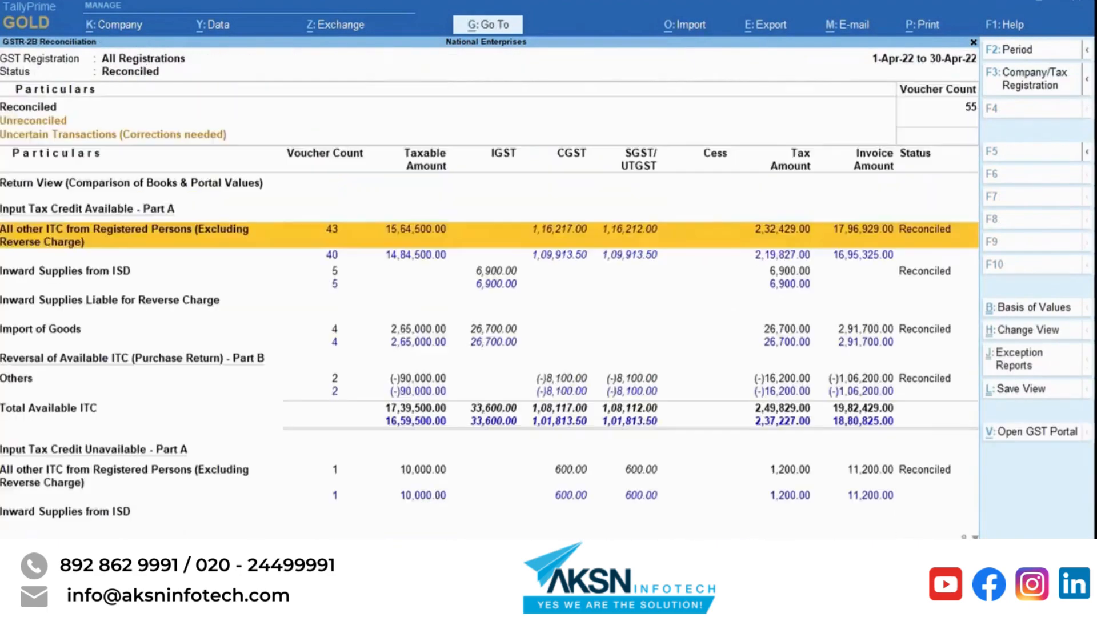
pyautogui.press('Down')
pyautogui.press('Down')
pyautogui.press('Down')
pyautogui.press('Down')
pyautogui.press('Down')
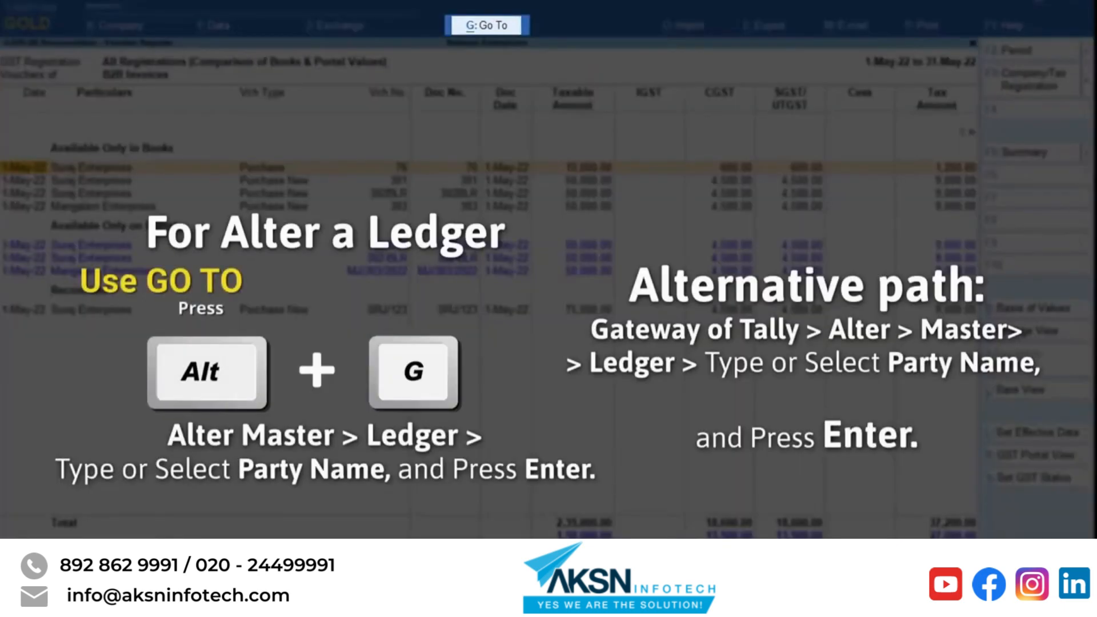
# Open the Mangalam Enterprises ledger for alteration
pyautogui.hotkey('alt', 'g')
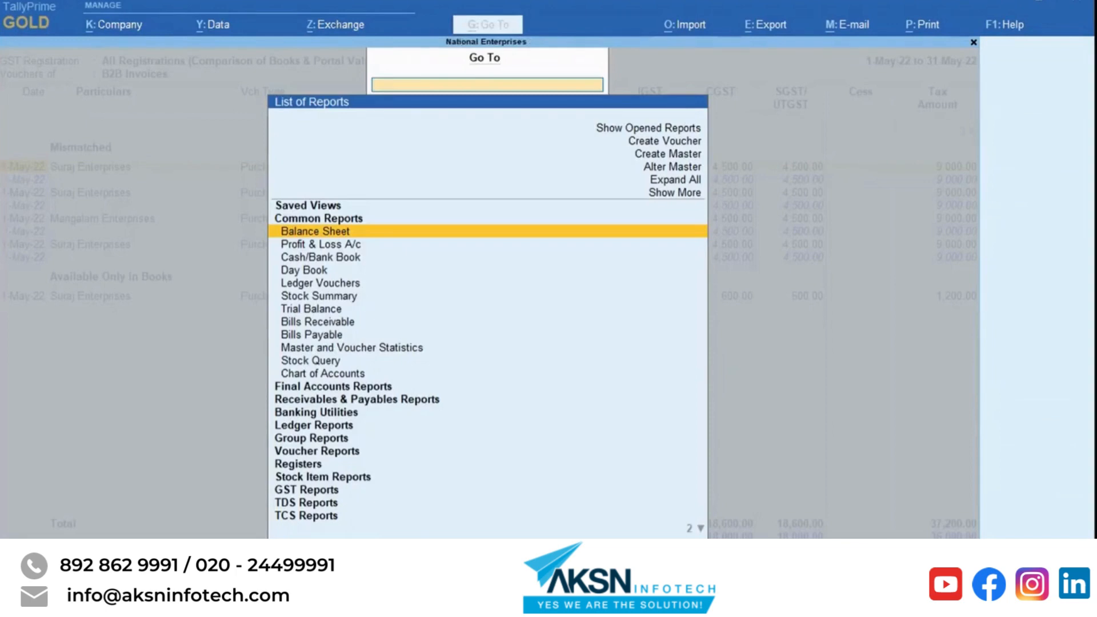
pyautogui.press('Up')
pyautogui.press('Up')
pyautogui.press('Up')
pyautogui.press('Up')
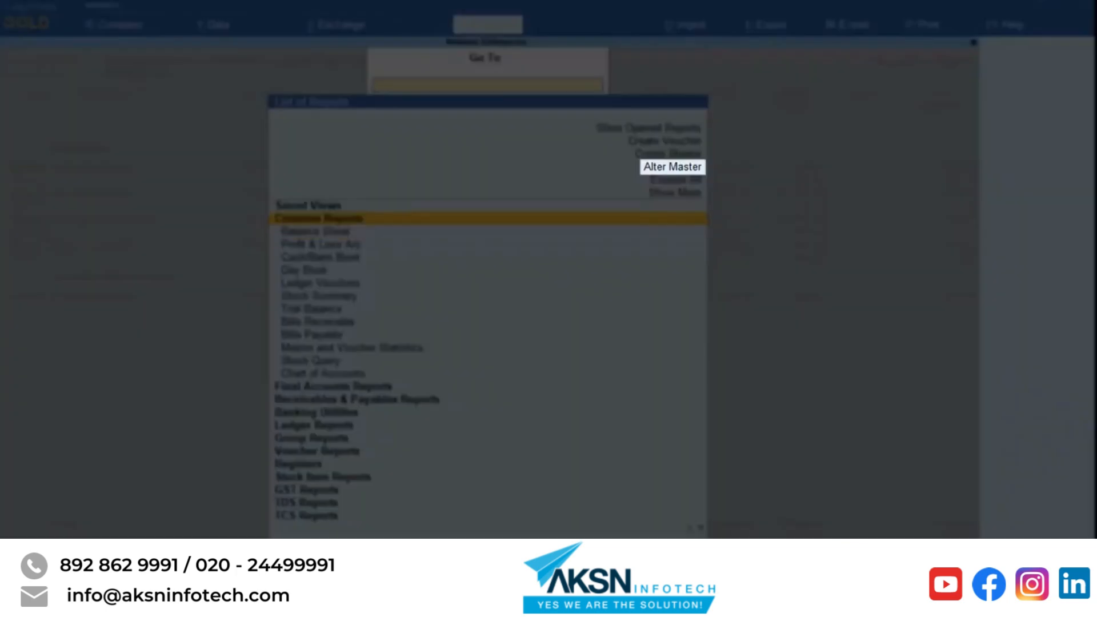
pyautogui.press('Up')
pyautogui.press('Return')
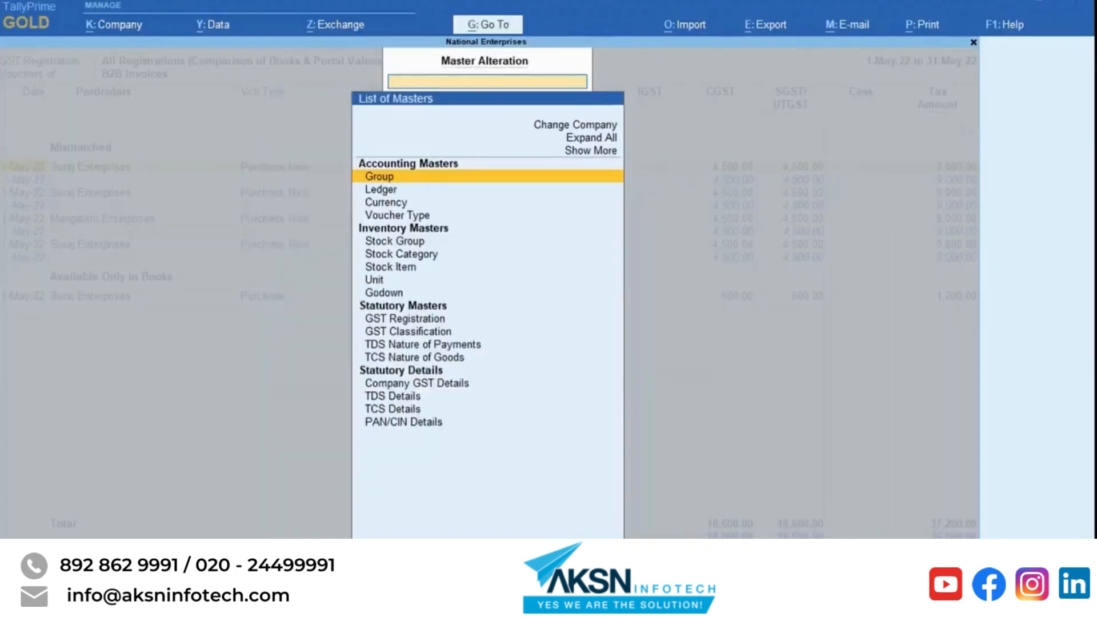
pyautogui.press('Down')
pyautogui.press('Return')
pyautogui.press('Down')
pyautogui.press('Down')
pyautogui.press('Down')
pyautogui.press('Down')
pyautogui.press('Down')
pyautogui.press('Down')
pyautogui.press('Down')
pyautogui.press('Down')
pyautogui.press('Down')
pyautogui.press('Down')
pyautogui.press('Down')
pyautogui.press('Down')
pyautogui.press('Down')
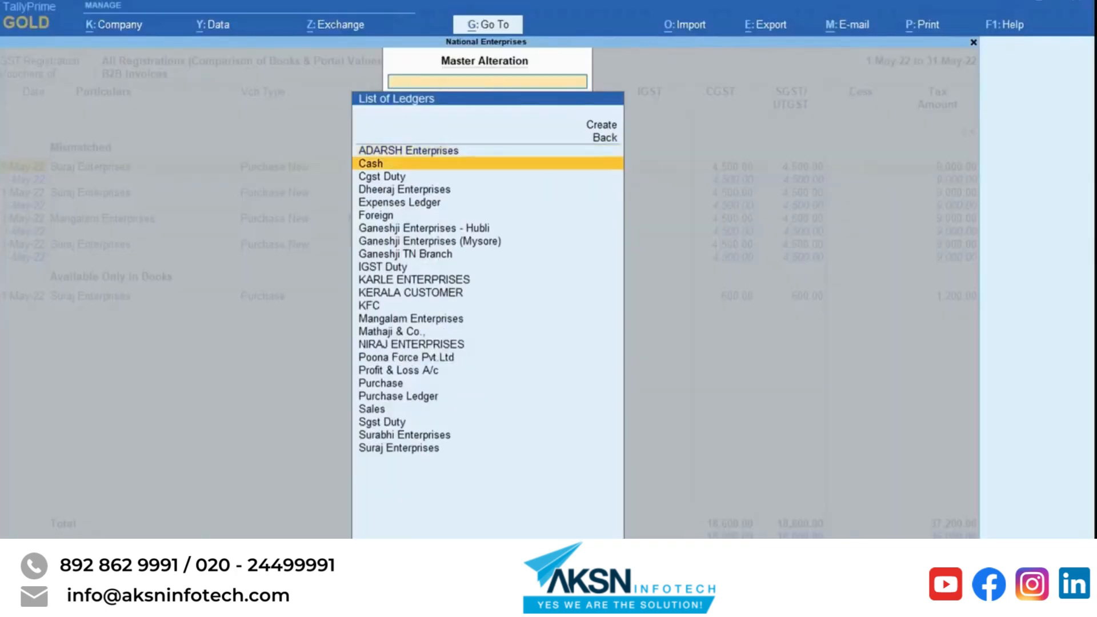
pyautogui.press('Return')
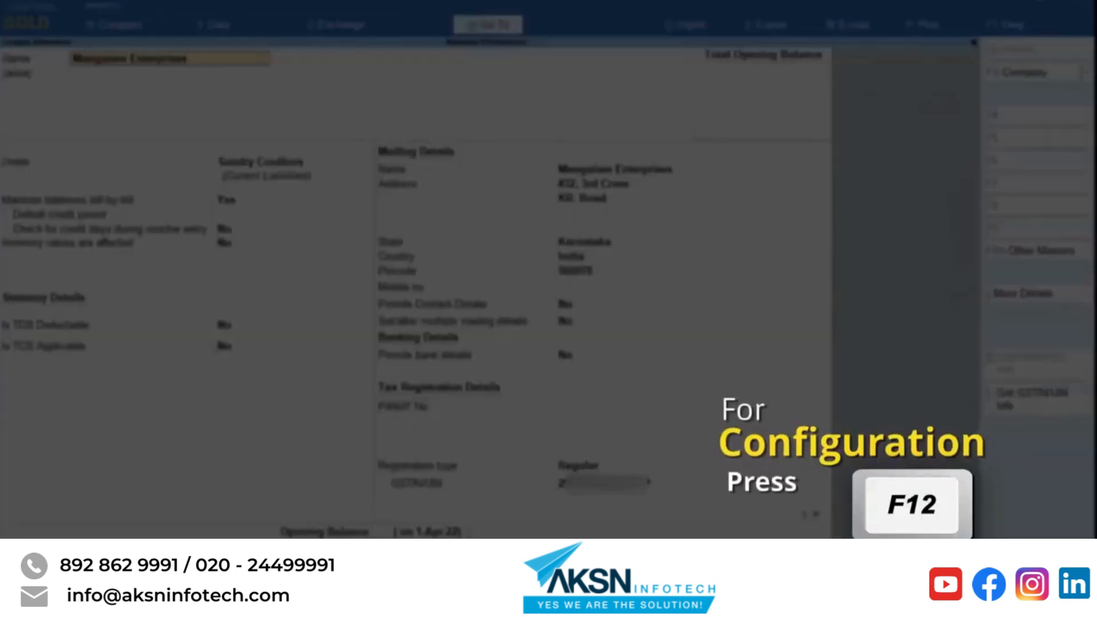
# Configure the ledger to show Ignore prefixes and suffixes in Doc No. for reconciliation by setting it to Yes, and save the configuration
pyautogui.press('F12')
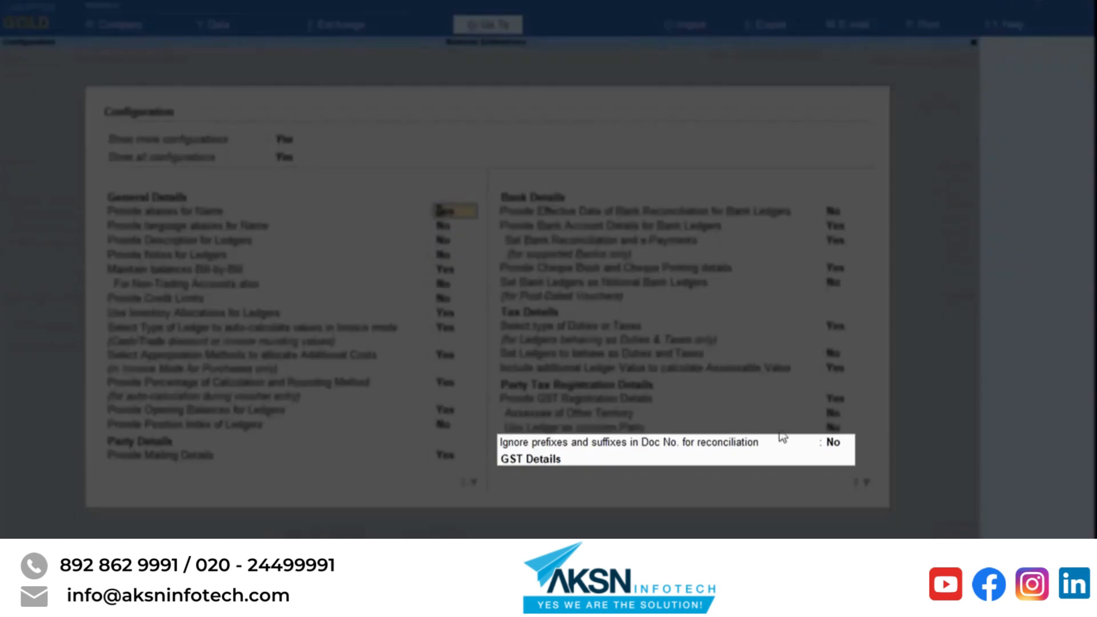
pyautogui.click(838, 446)
pyautogui.write('Yes')
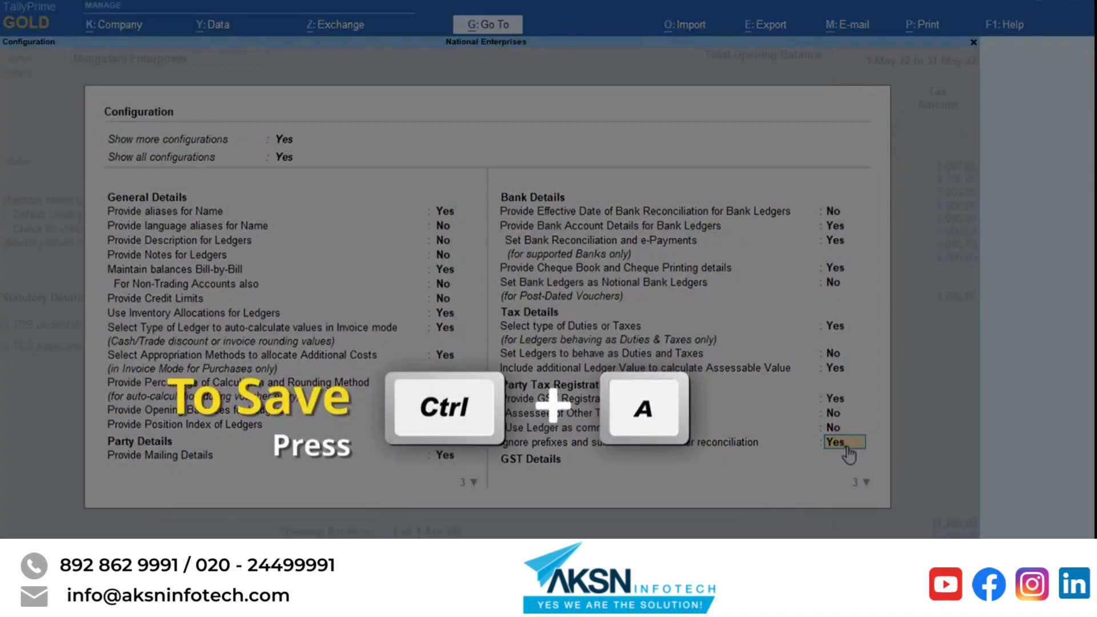
pyautogui.hotkey('ctrl', 'a')
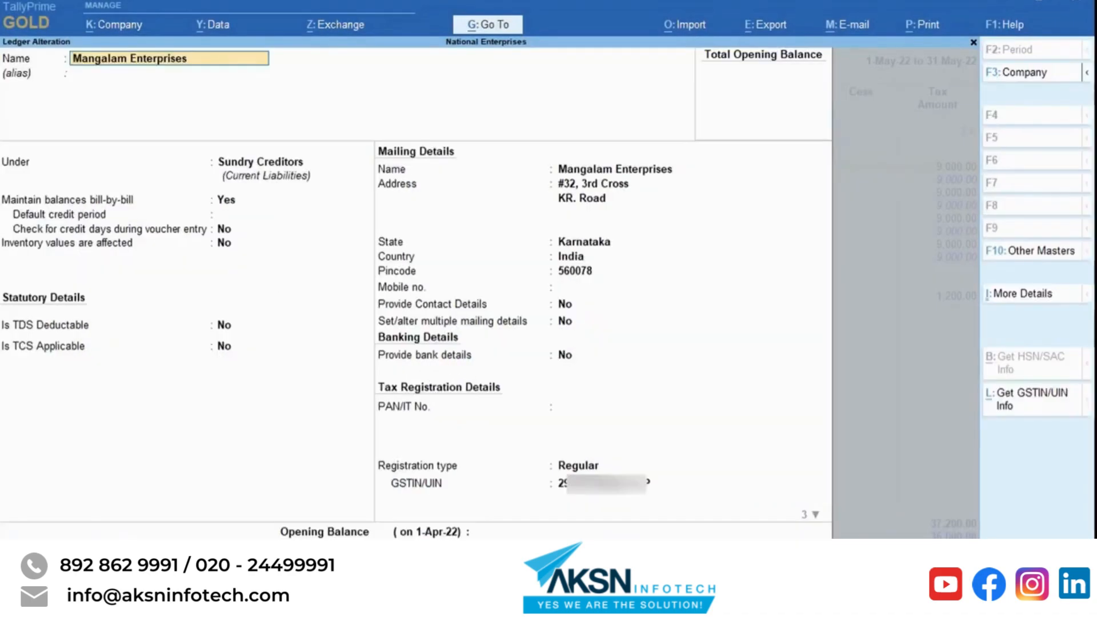
# Set Ignore prefixes and suffixes in Doc No. for reconciliation to Yes in the Mangalam Enterprises ledger
pyautogui.press('Return')
pyautogui.press('Return')
pyautogui.press('Return')
pyautogui.press('Return')
pyautogui.press('Return')
pyautogui.press('Return')
pyautogui.press('Return')
pyautogui.press('Return')
pyautogui.press('Return')
pyautogui.press('Return')
pyautogui.press('Return')
pyautogui.press('Return')
pyautogui.press('Return')
pyautogui.press('Return')
pyautogui.press('Return')
pyautogui.press('Return')
pyautogui.press('Return')
pyautogui.press('Return')
pyautogui.press('Return')
pyautogui.press('Return')
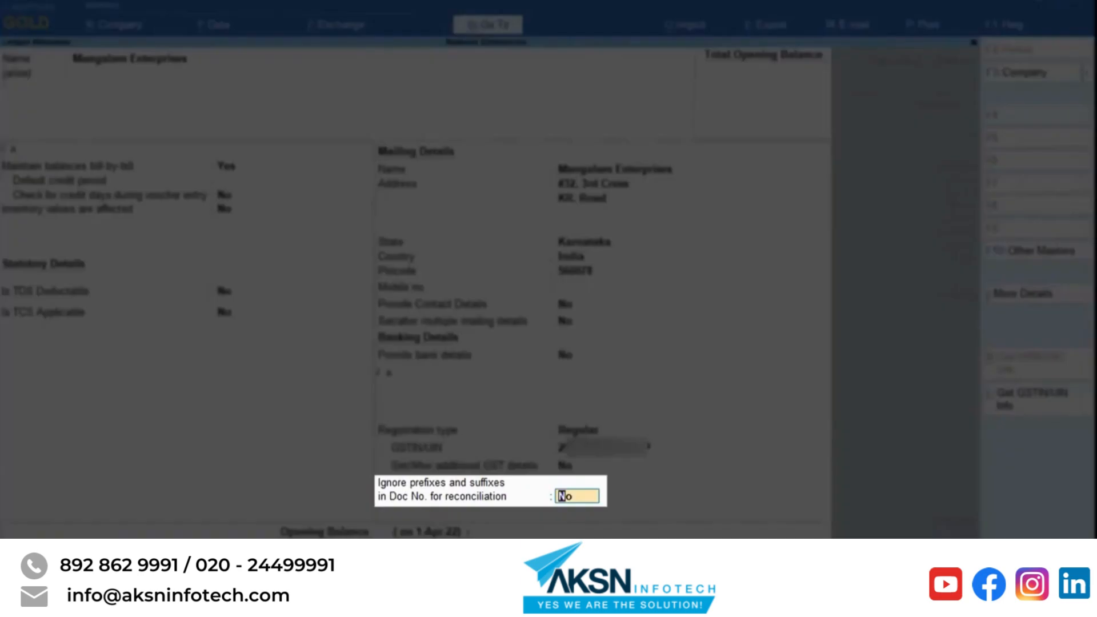
pyautogui.write('Yes')
pyautogui.press('Return')
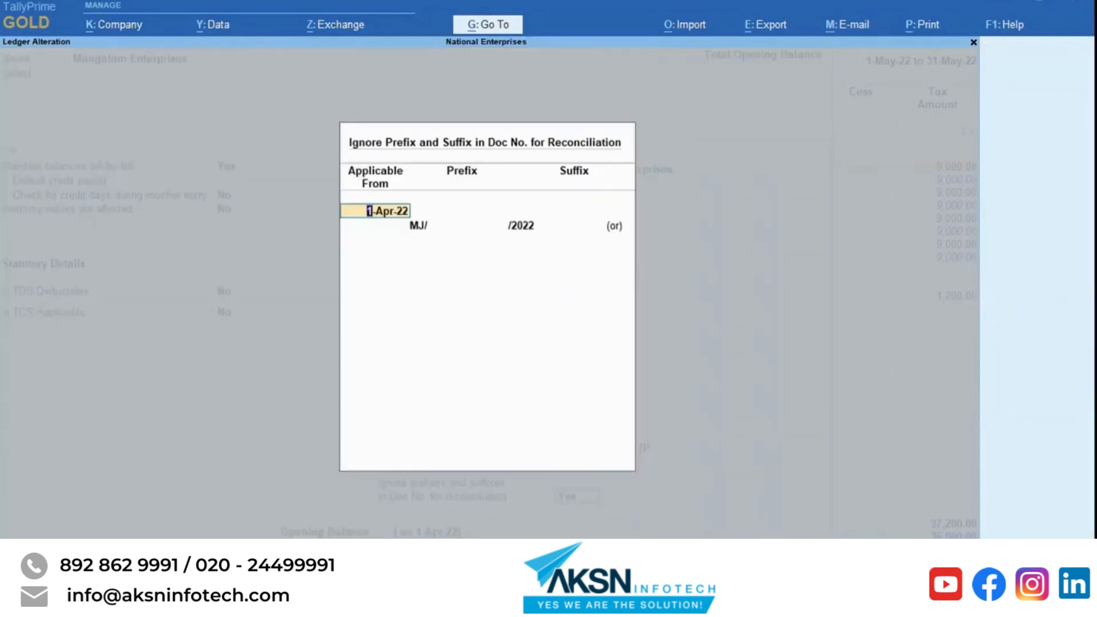
# Accept prefix MJ/ and suffix /2022 as ignored from 1-Apr-22, and save the ledger
pyautogui.press('Return')
pyautogui.press('Return')
pyautogui.press('Return')
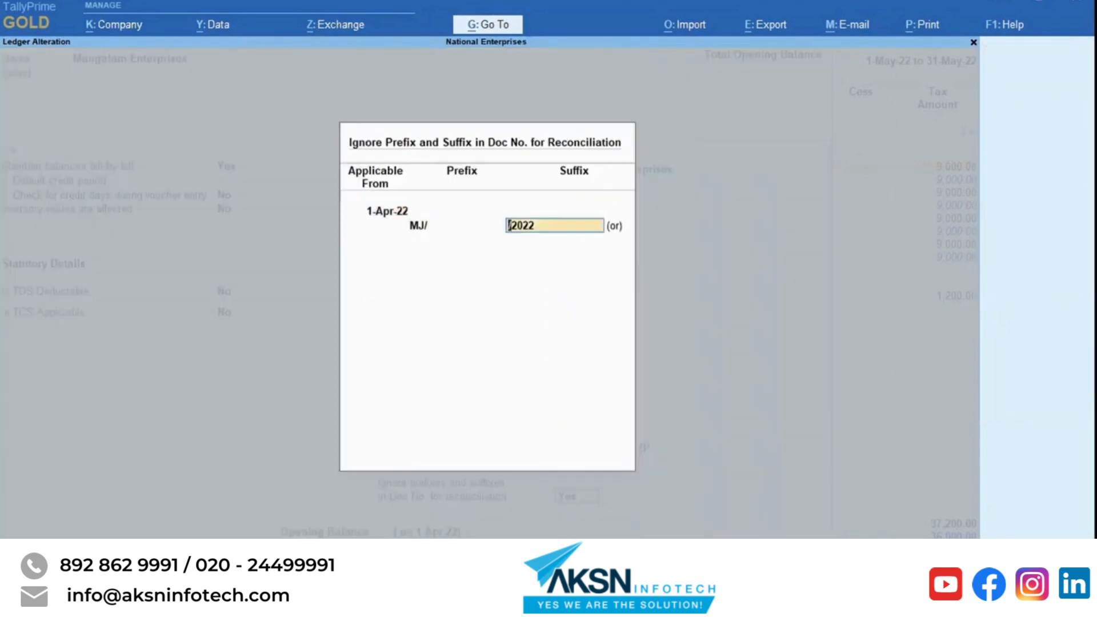
pyautogui.press('Return')
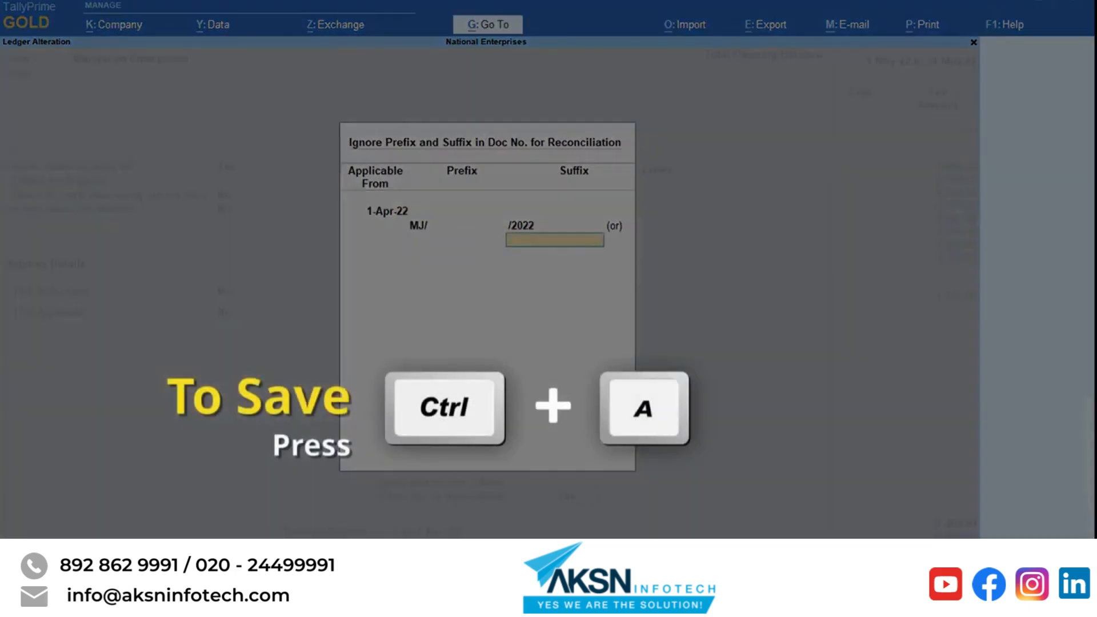
pyautogui.press('Return')
pyautogui.hotkey('ctrl', 'a')
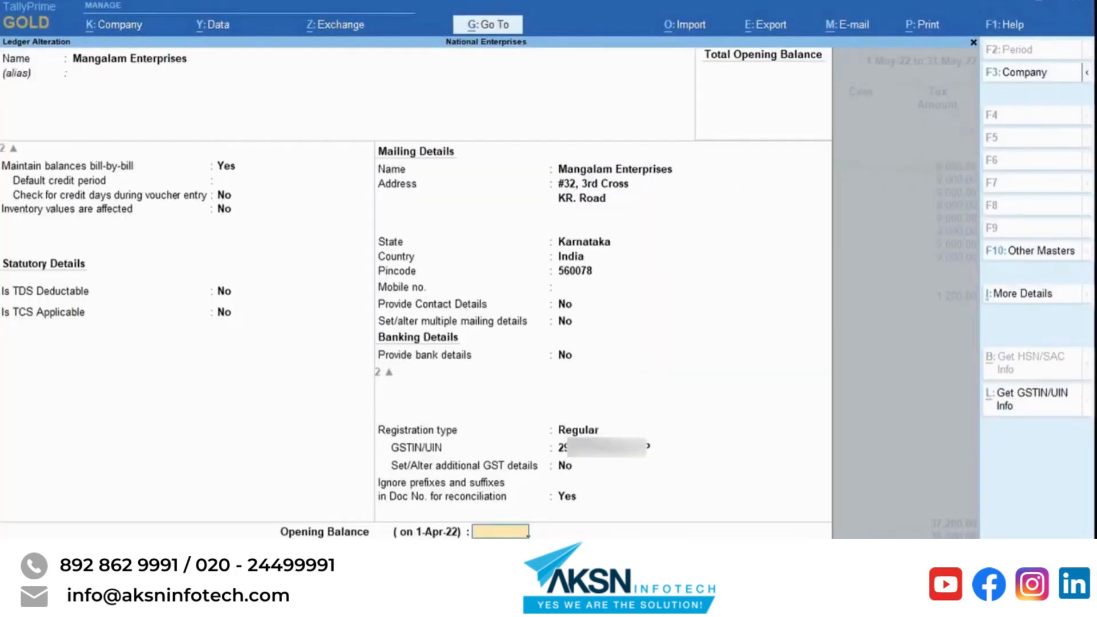
pyautogui.press('Return')
pyautogui.press('y')
pyautogui.press('Escape')
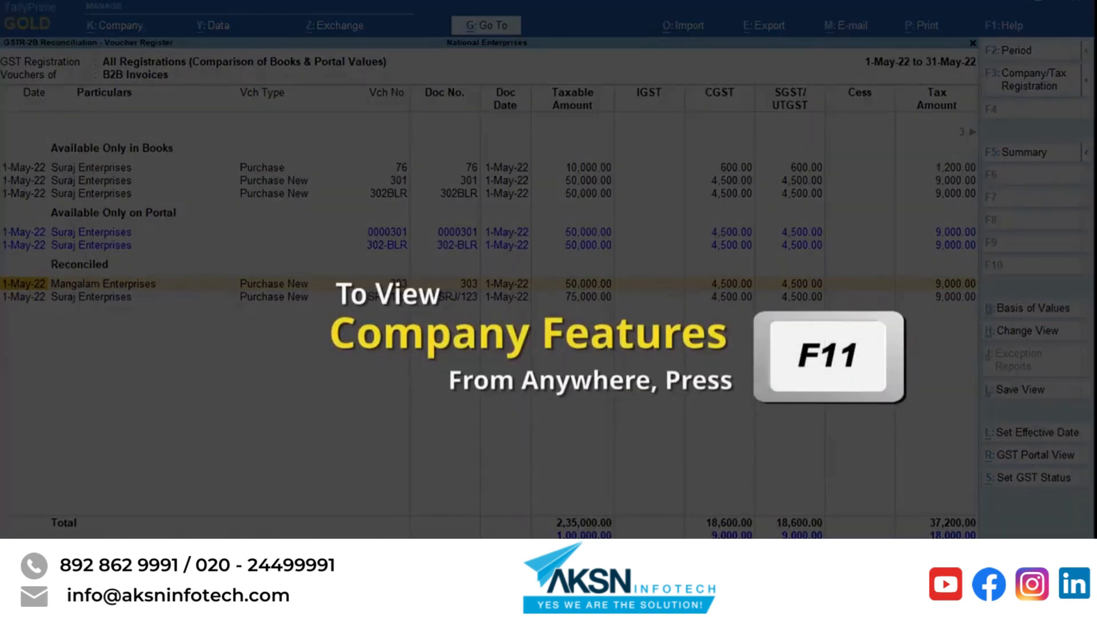
# Open the GST details of Karnataka Registration from the company features
pyautogui.press('F11')
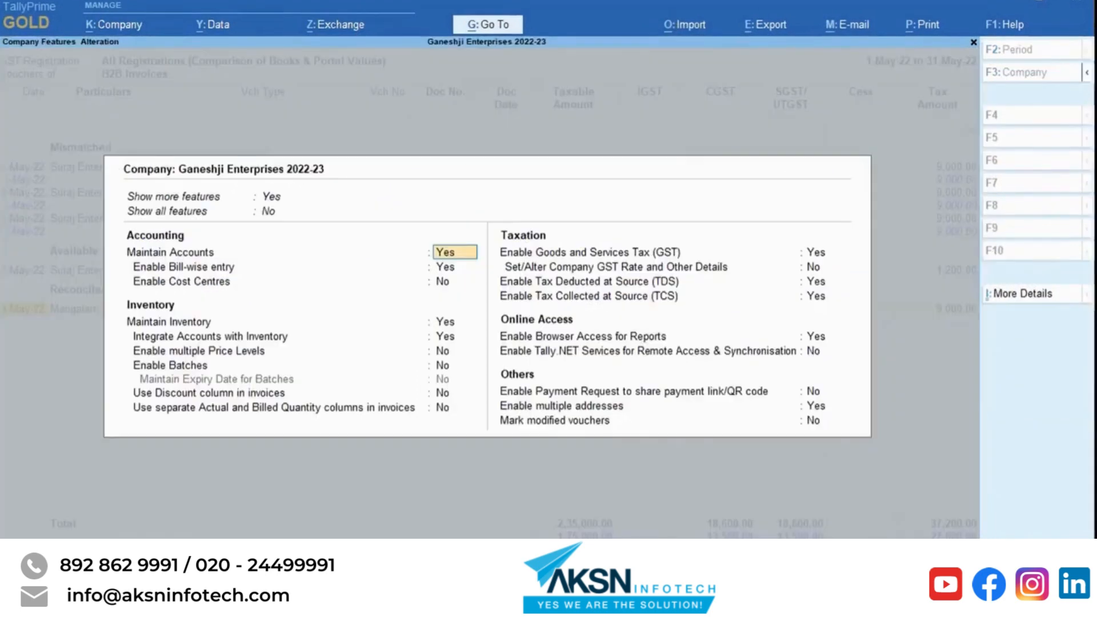
pyautogui.press('Return')
pyautogui.press('Return')
pyautogui.press('Return')
pyautogui.press('Return')
pyautogui.press('Return')
pyautogui.press('Return')
pyautogui.press('Return')
pyautogui.press('Return')
pyautogui.press('Return')
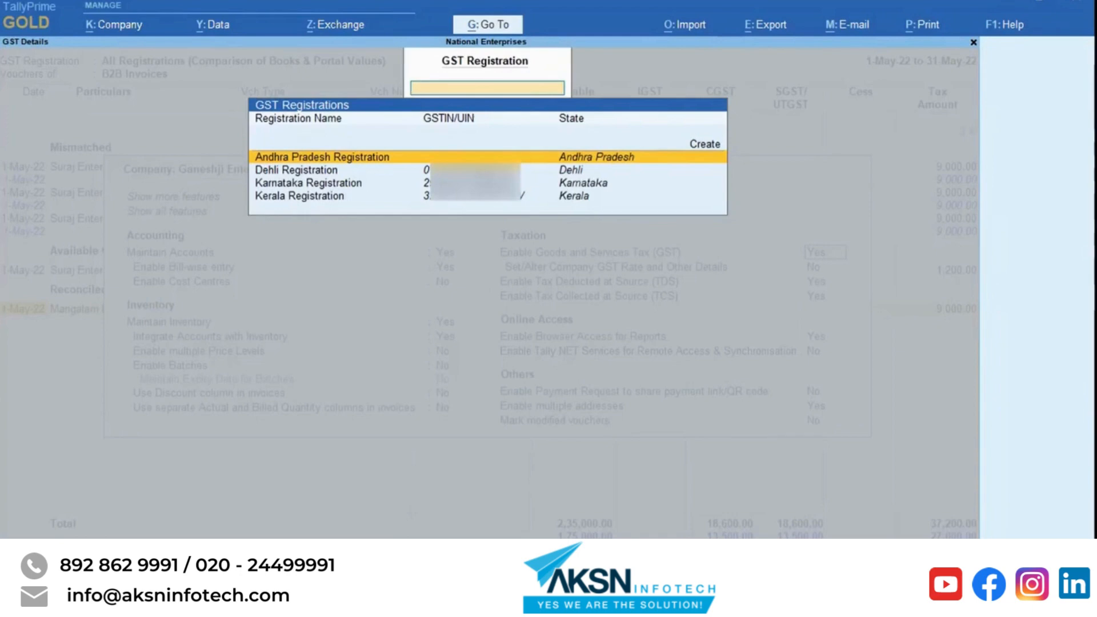
pyautogui.press('Down')
pyautogui.press('Down')
pyautogui.press('Return')
# Set Use Voucher No. & Date as Supplier Invoice No. & Date and Ignore zero (0) if prefixed in Supplier Document No. to Yes
pyautogui.press('Return')
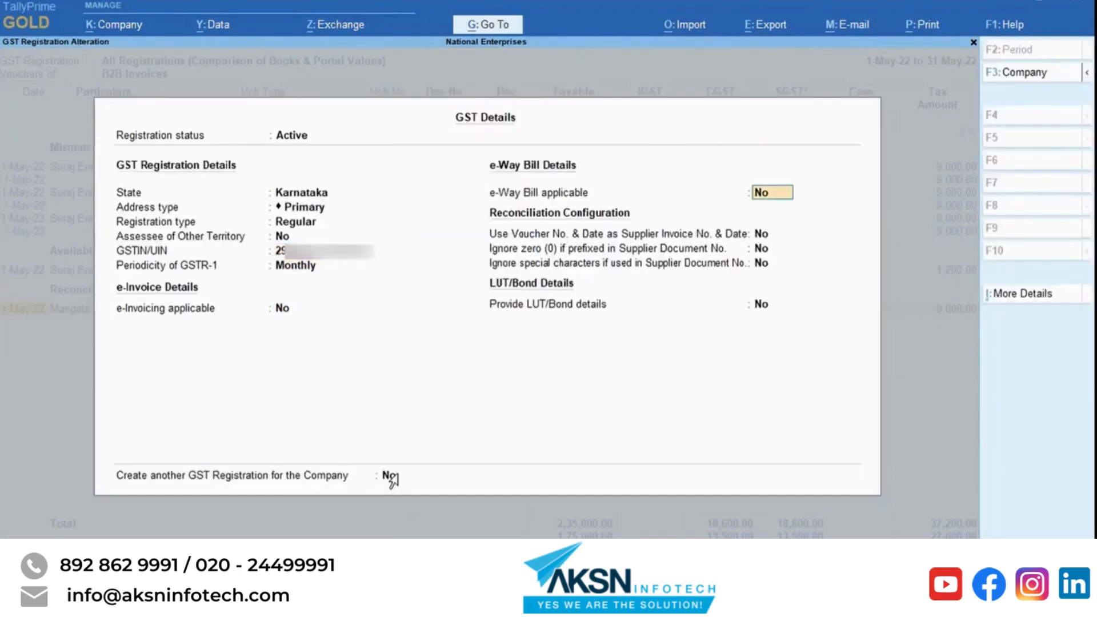
pyautogui.press('Return')
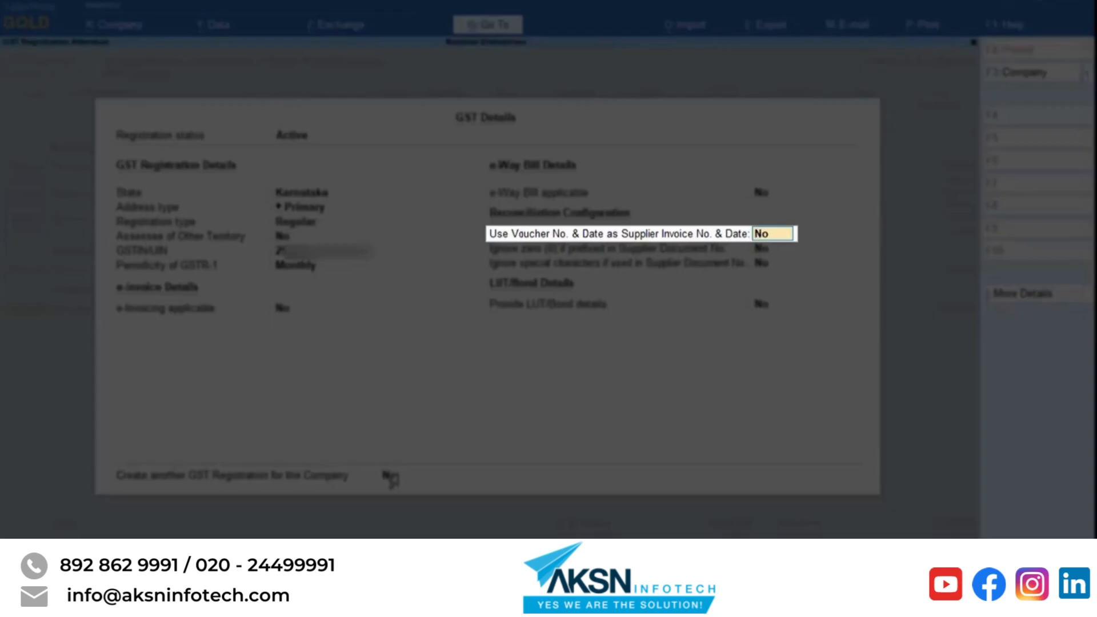
pyautogui.write('Yes')
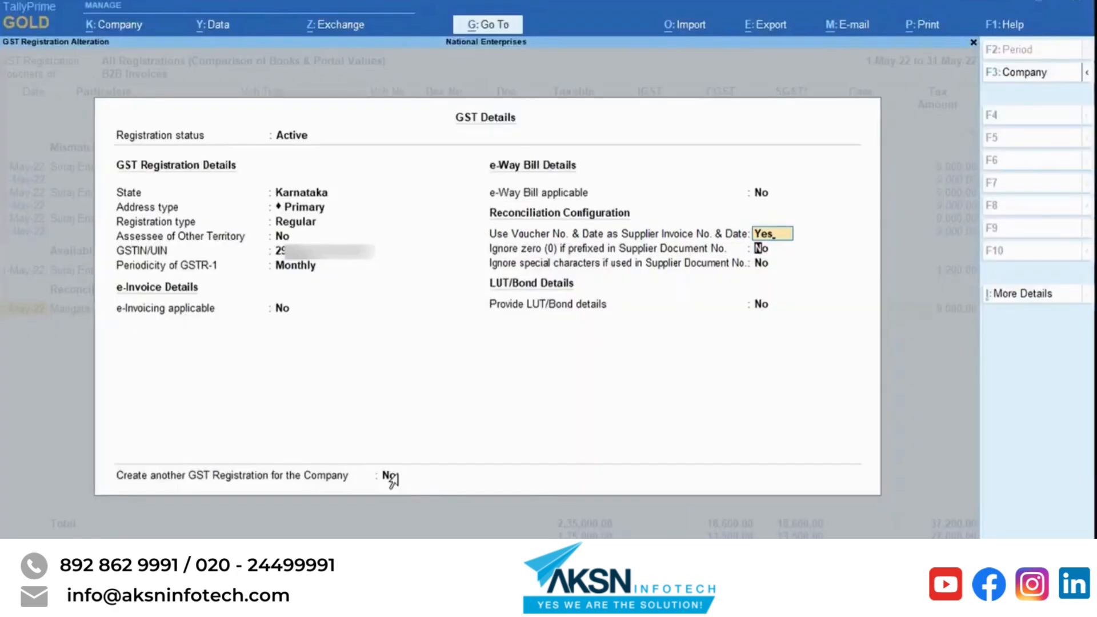
pyautogui.press('Return')
pyautogui.write('yes')
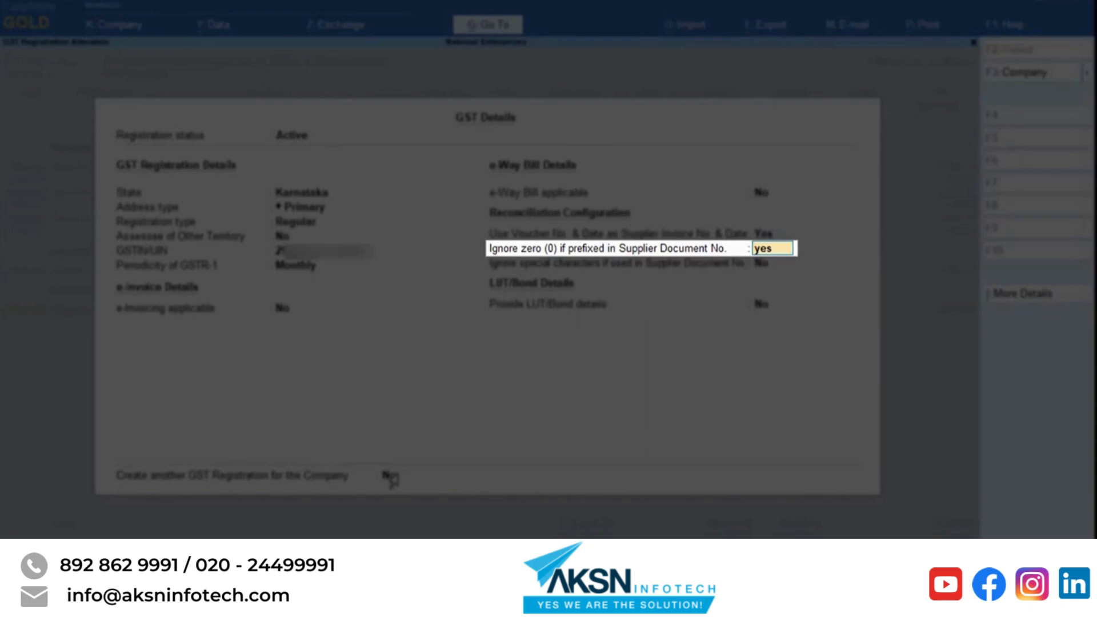
# Set Ignore special characters if used in Supplier Document No. to Yes and accept the GST details without creating another registration
pyautogui.press('Return')
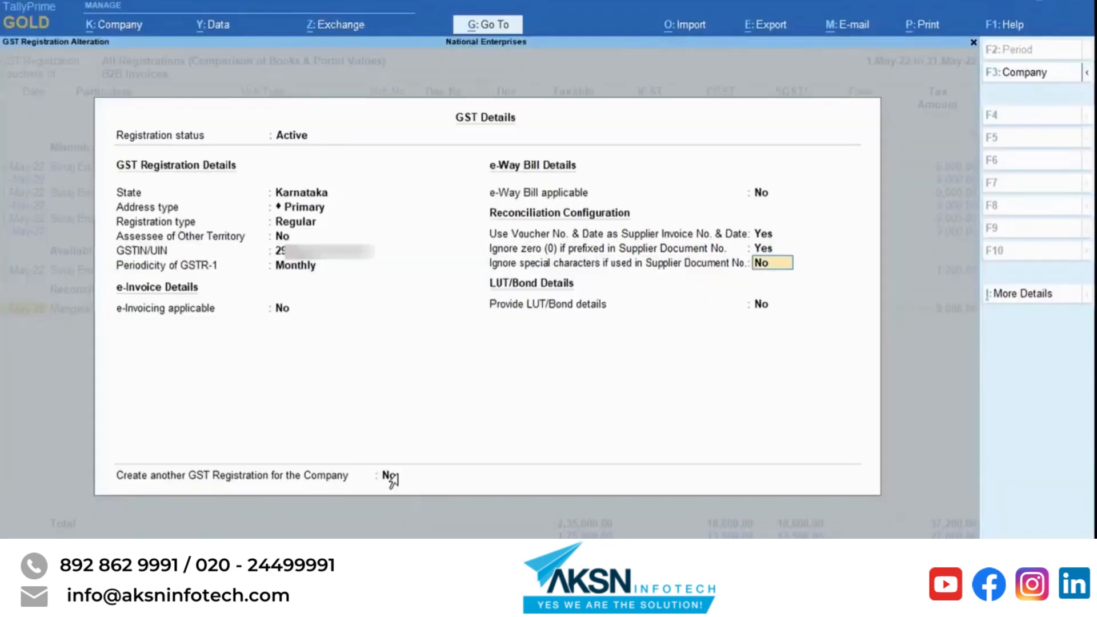
pyautogui.write('yes')
pyautogui.hotkey('ctrl', 'a')
pyautogui.press('Return')
pyautogui.press('Return')
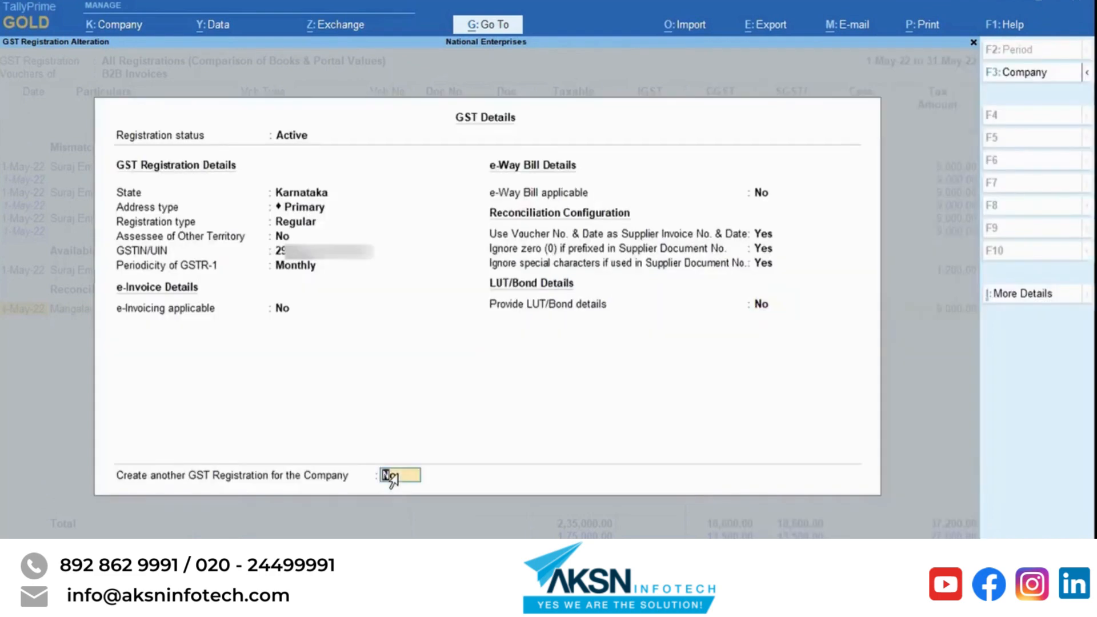
pyautogui.press('Return')
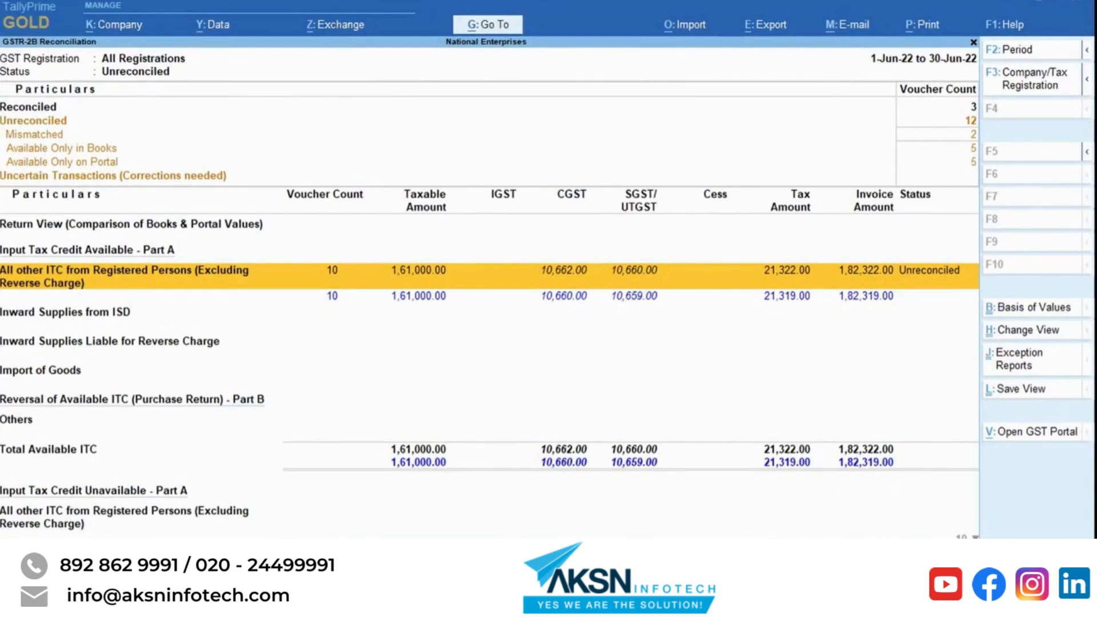
# Open the B2B Invoices under All other ITC from Registered Persons (Excluding Reverse Charge) in the voucher-wise view
pyautogui.press('Return')
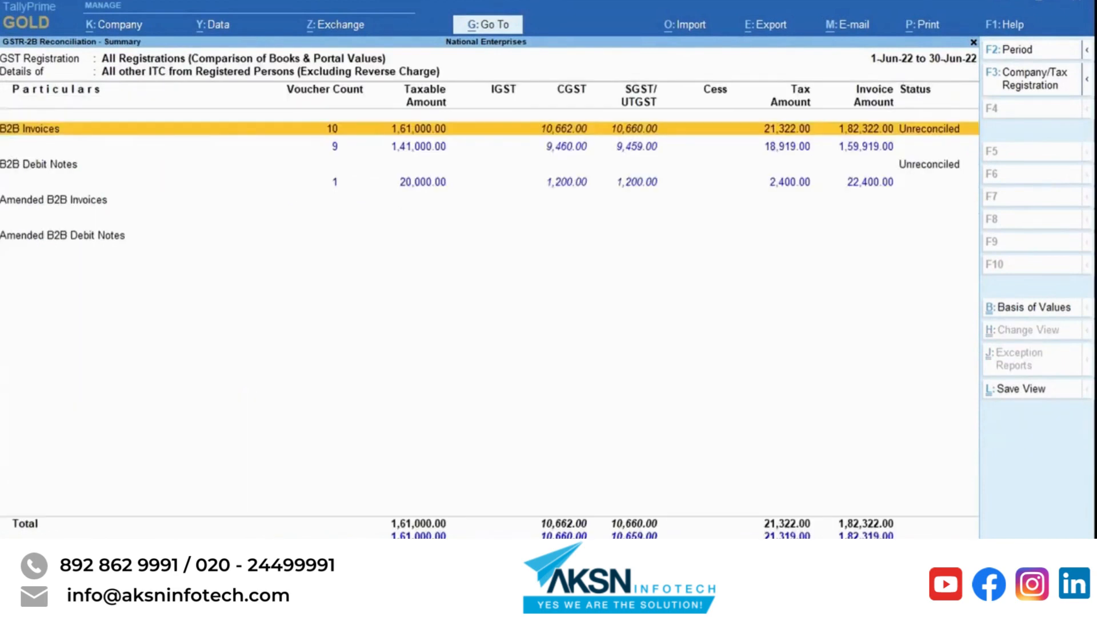
pyautogui.press('Return')
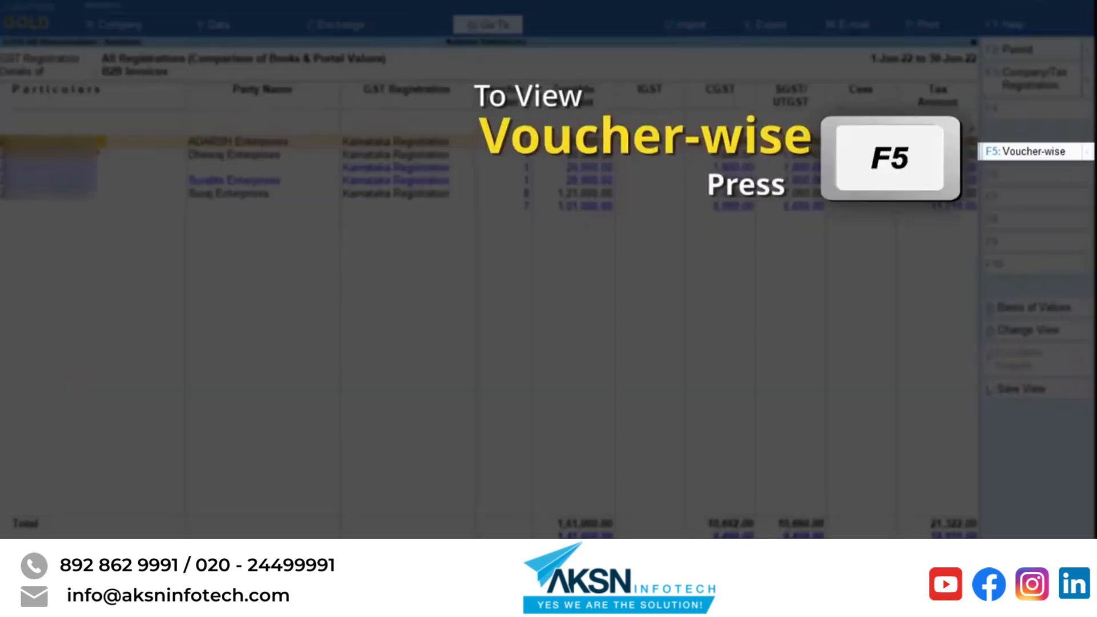
pyautogui.press('F5')
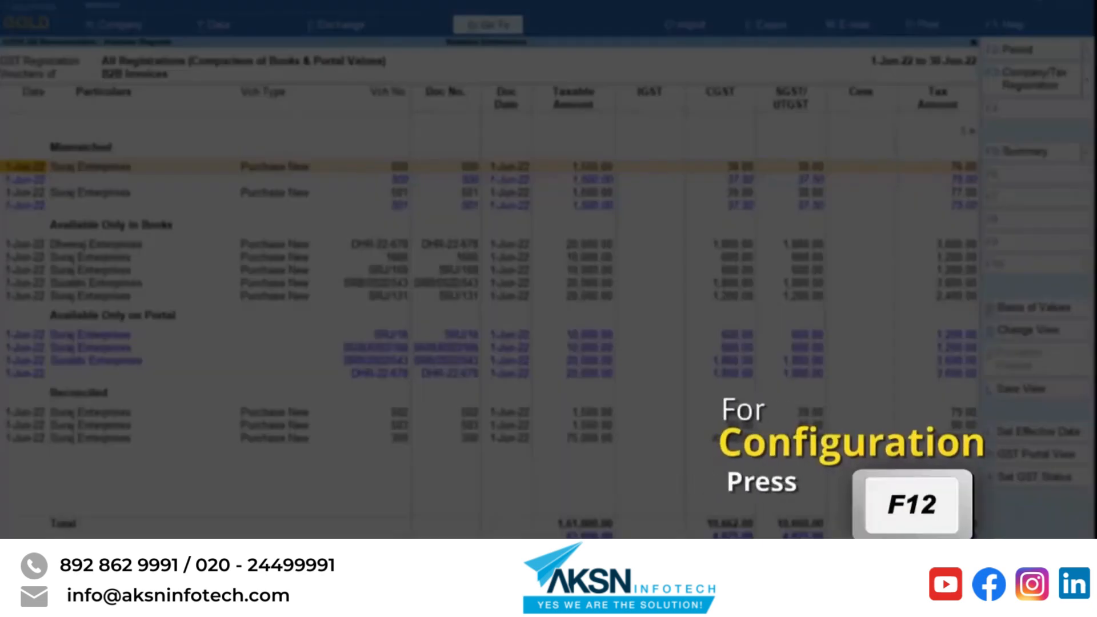
# Set Show potential matches between Books and Portal to Yes in the report configuration, keeping the Default sorting method
pyautogui.press('F12')
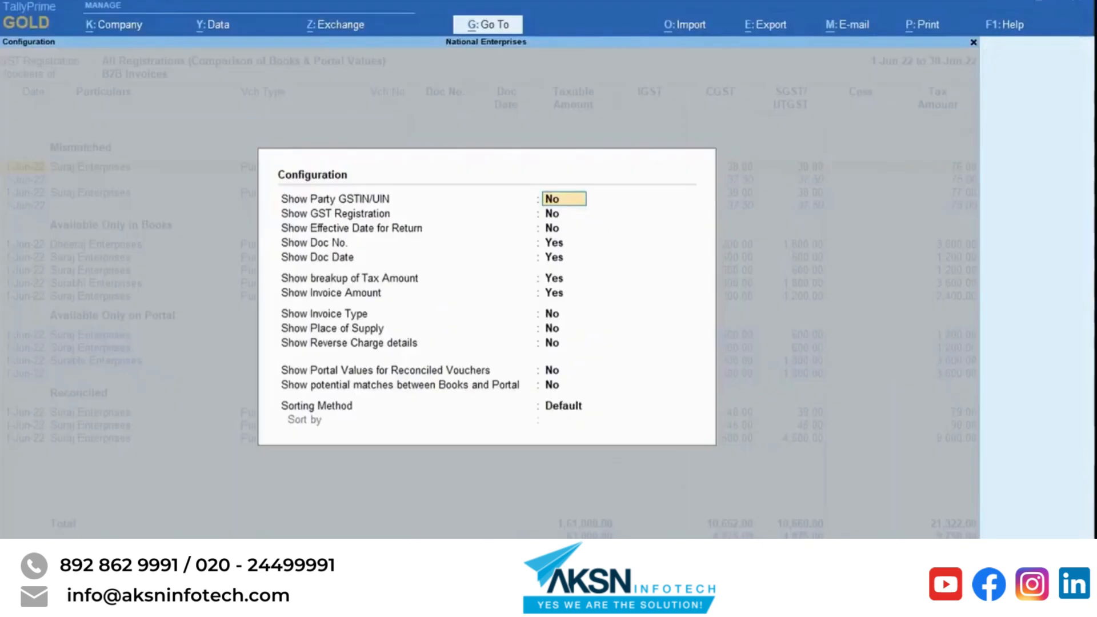
pyautogui.press('Down')
pyautogui.press('Down')
pyautogui.press('Down')
pyautogui.press('Down')
pyautogui.press('Down')
pyautogui.press('Down')
pyautogui.press('Down')
pyautogui.press('Down')
pyautogui.press('Down')
pyautogui.press('Down')
pyautogui.press('Down')
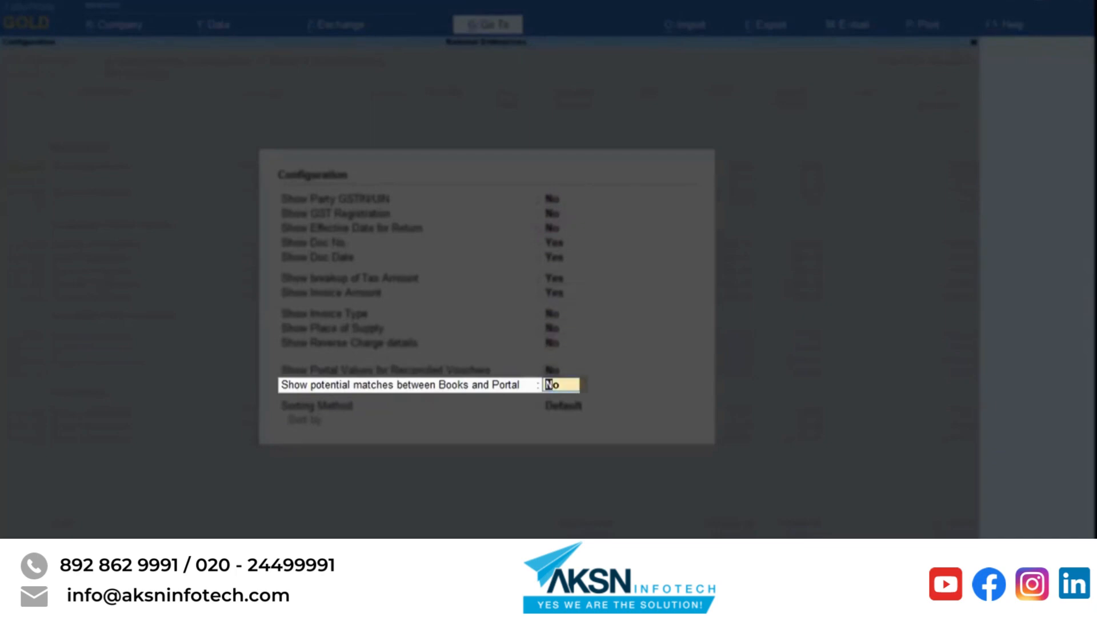
pyautogui.write('y')
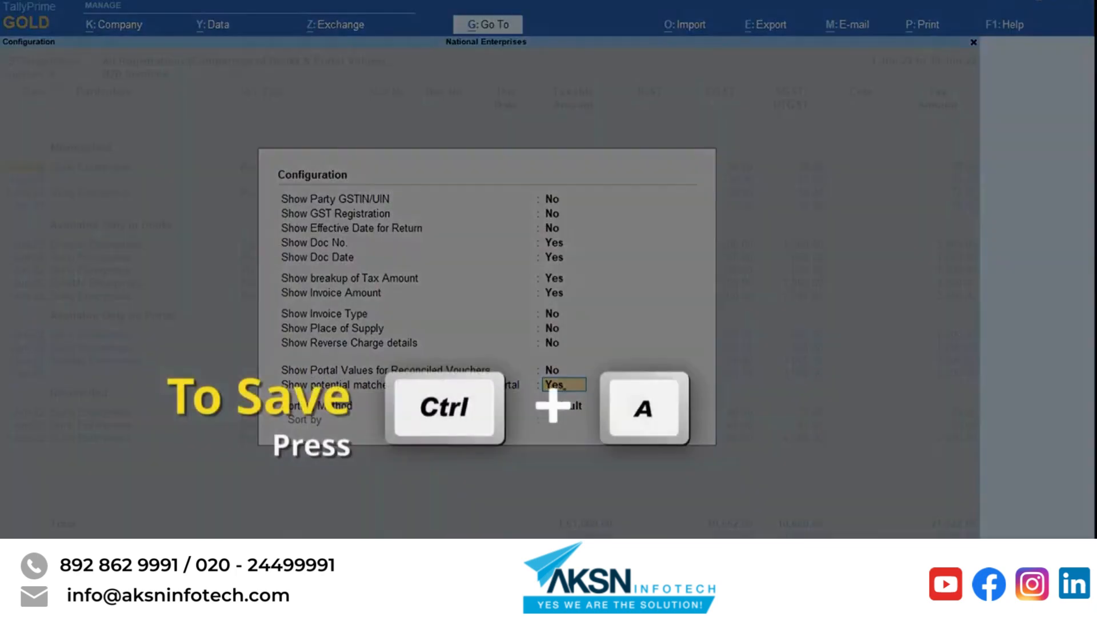
pyautogui.press('Return')
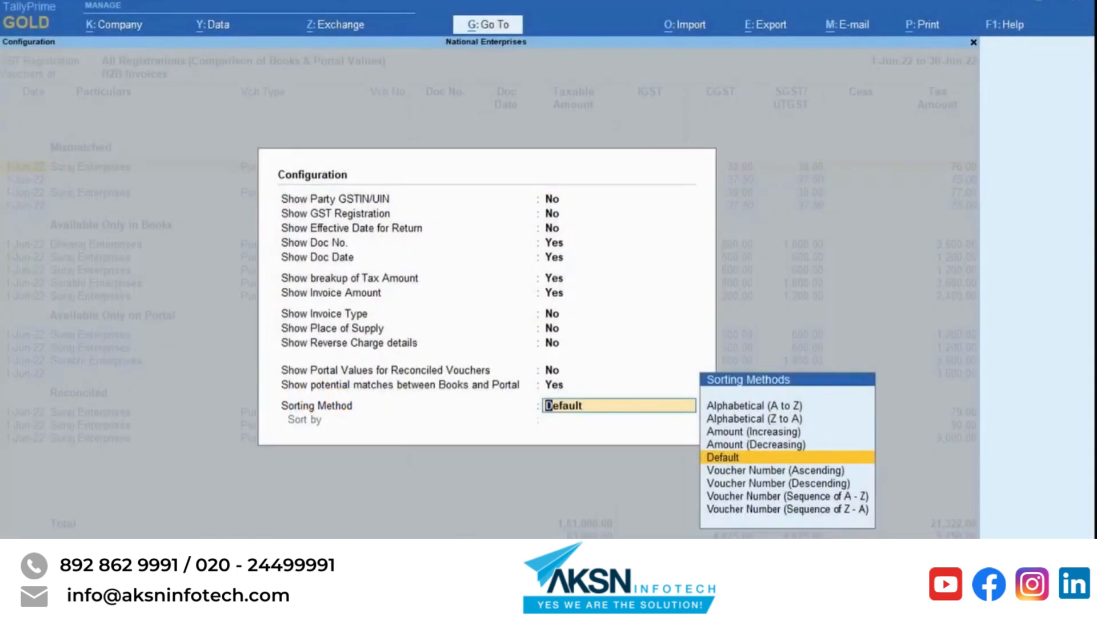
pyautogui.press('Return')
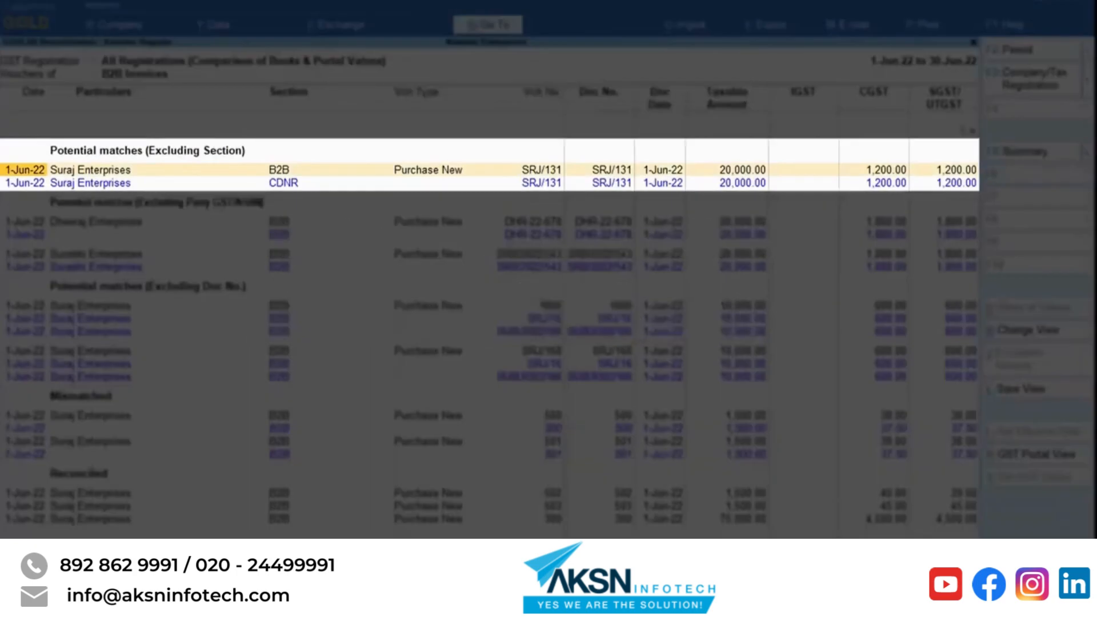